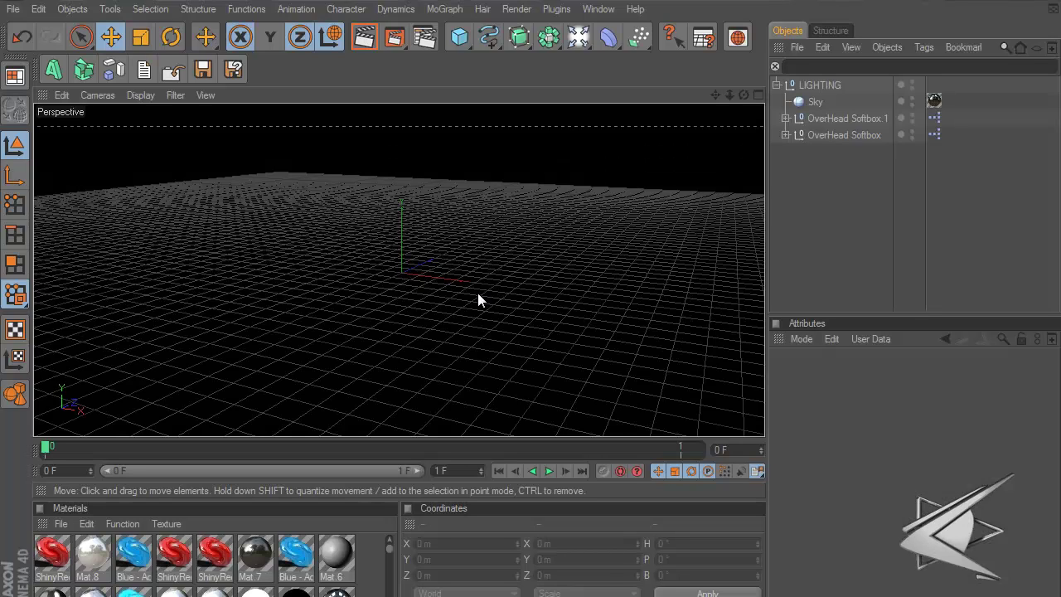
alt+drag(486, 297, 542, 289)
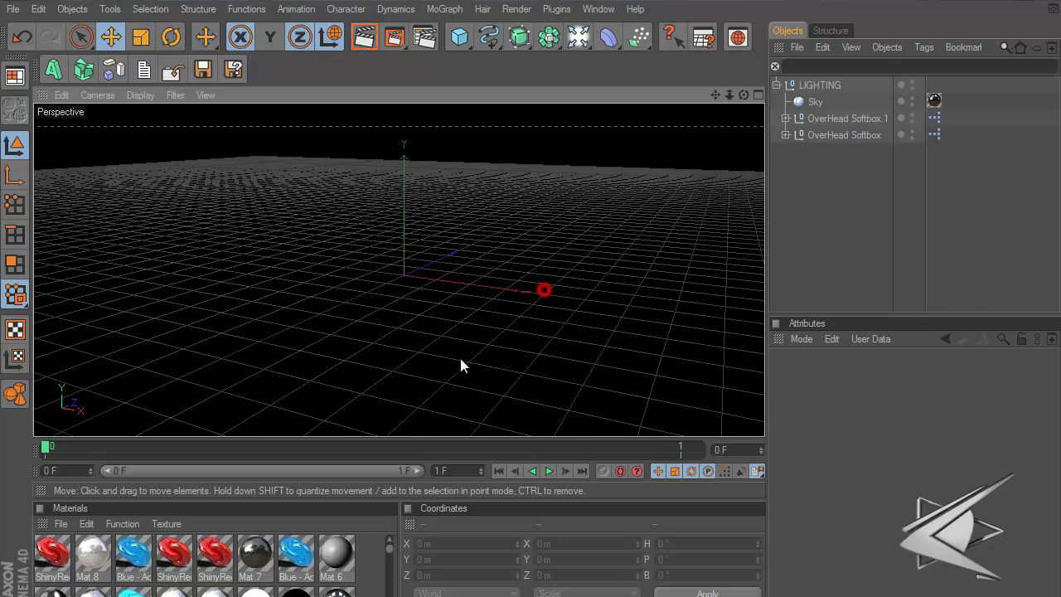
alt+drag(574, 242, 626, 177)
scroll(684, 138, up, 2)
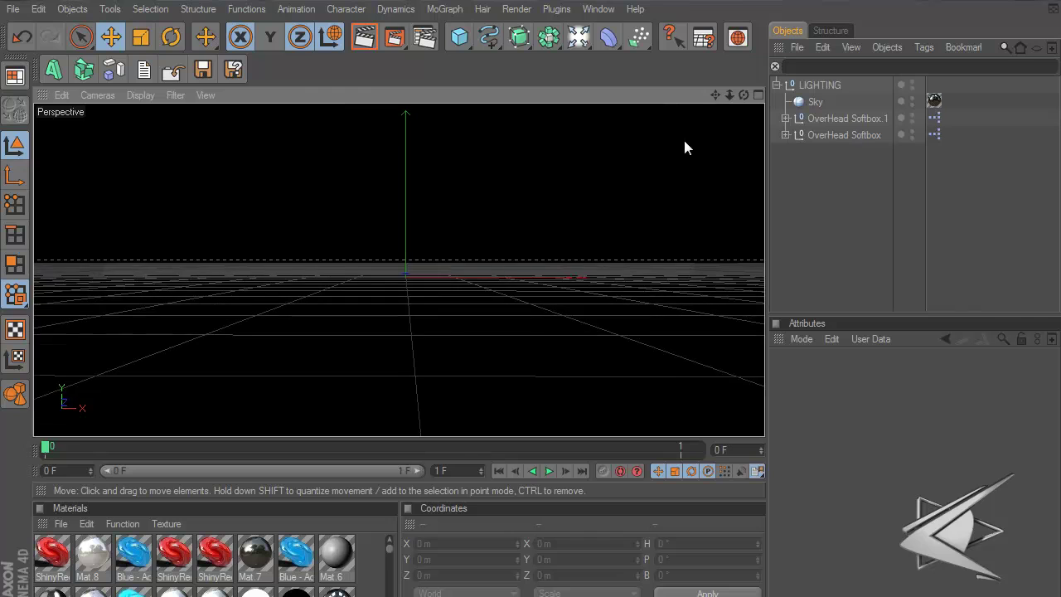
drag(711, 98, 531, 298)
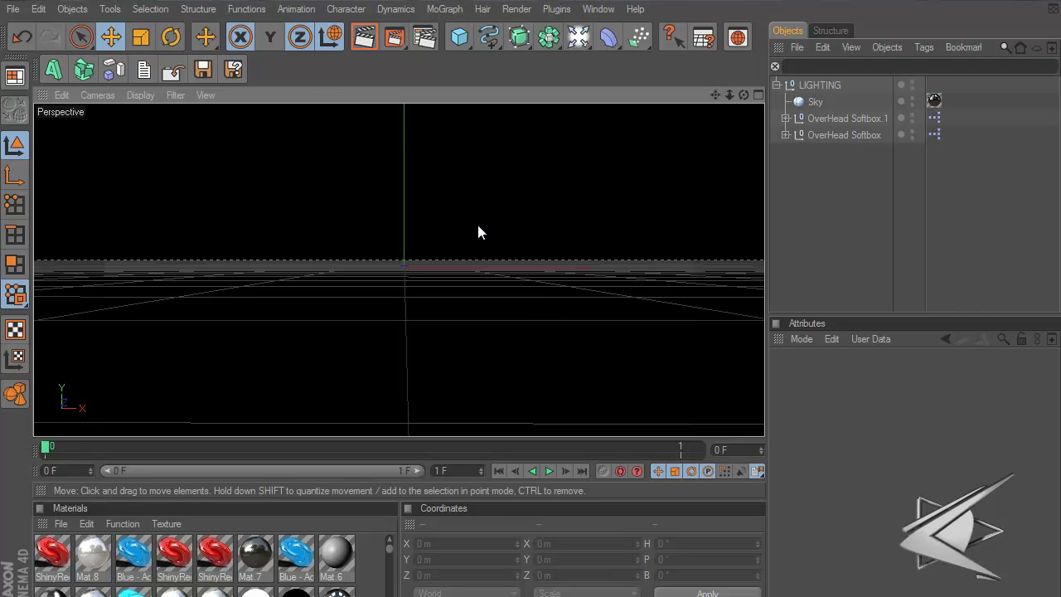
scroll(478, 226, down, 8)
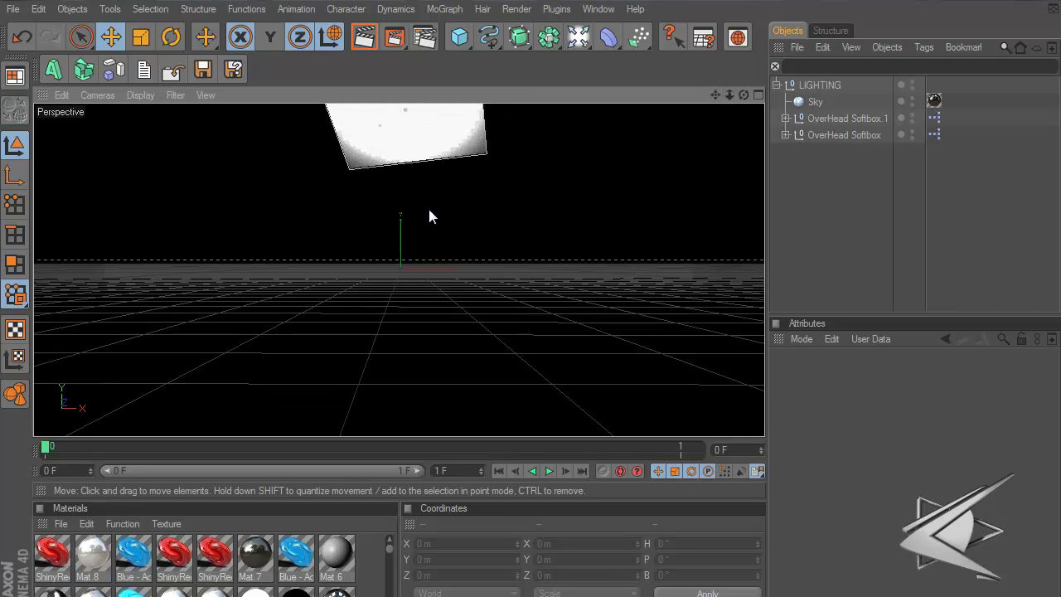
scroll(409, 331, up, 8)
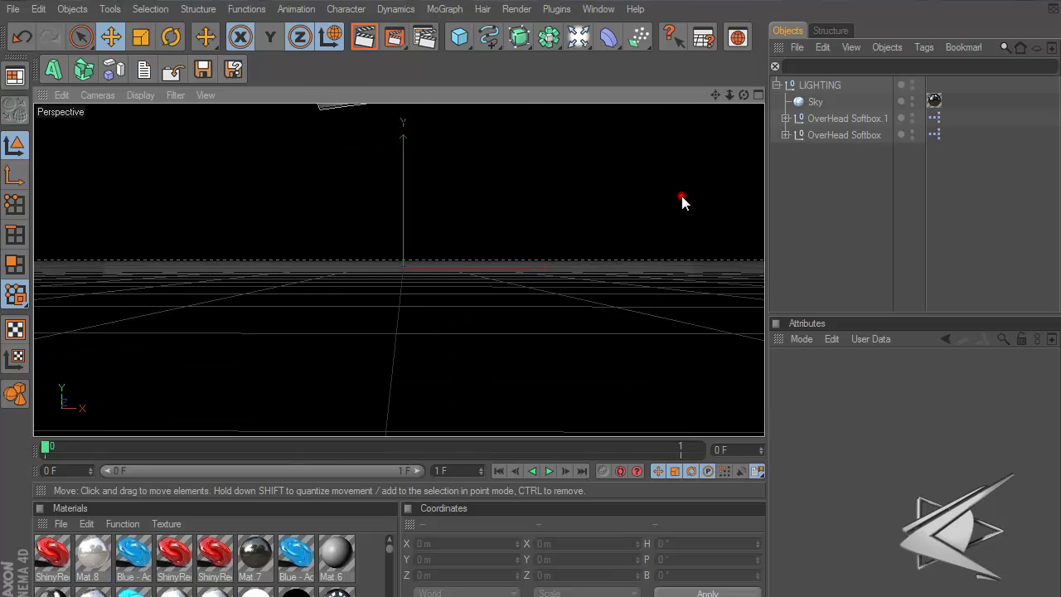
alt+drag(682, 197, 532, 298)
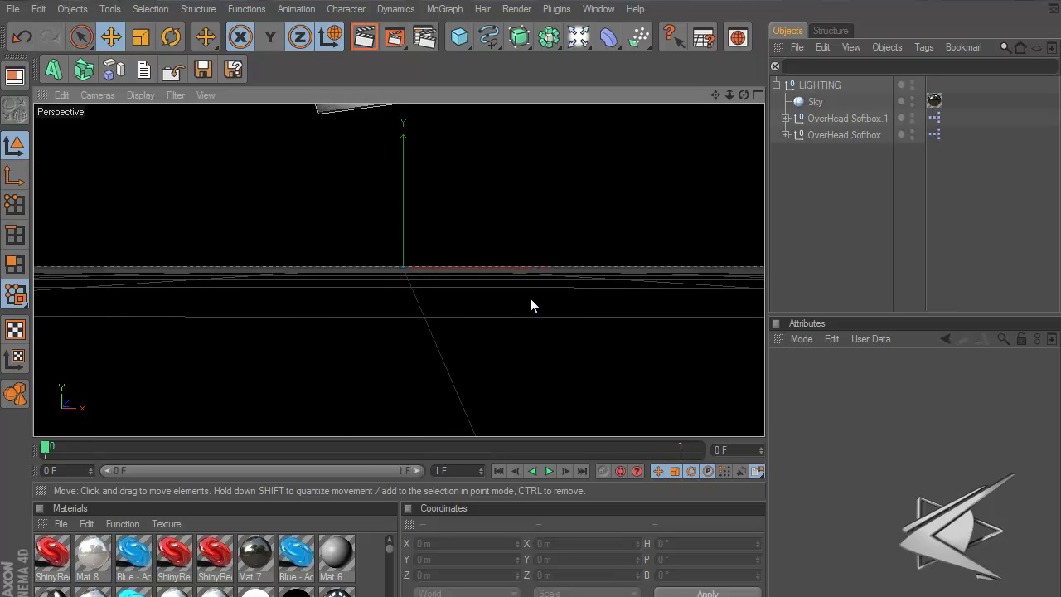
alt+drag(530, 299, 533, 298)
scroll(677, 201, up, 3)
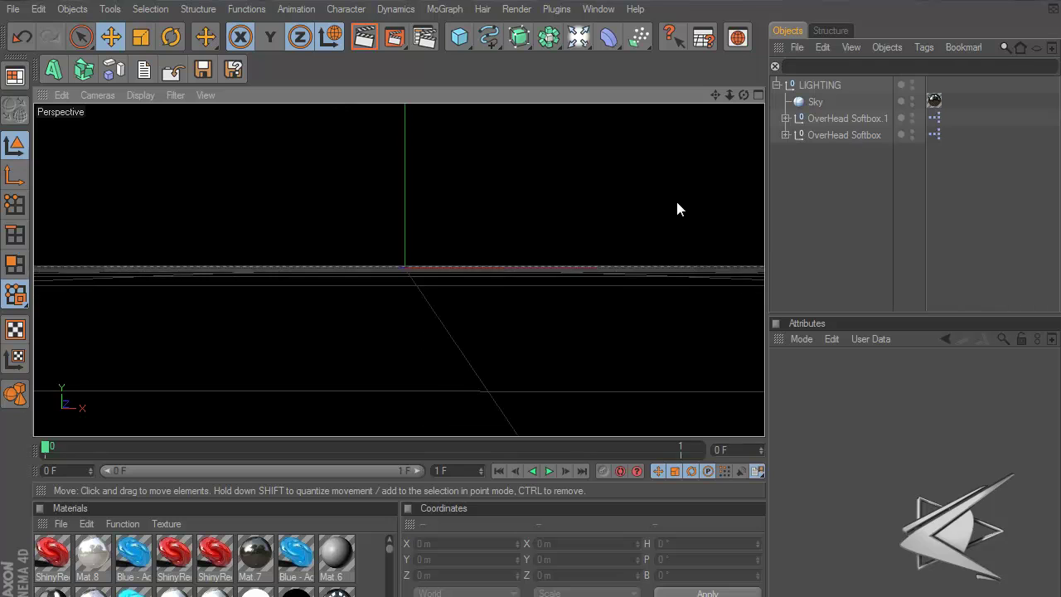
scroll(677, 203, down, 4)
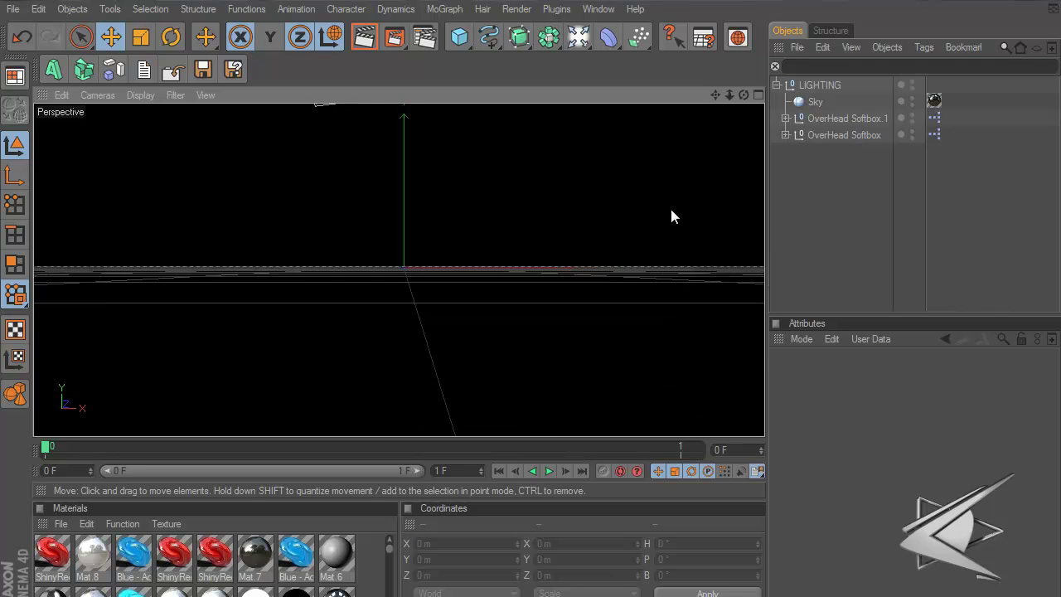
scroll(672, 215, down, 3)
scroll(531, 304, up, 4)
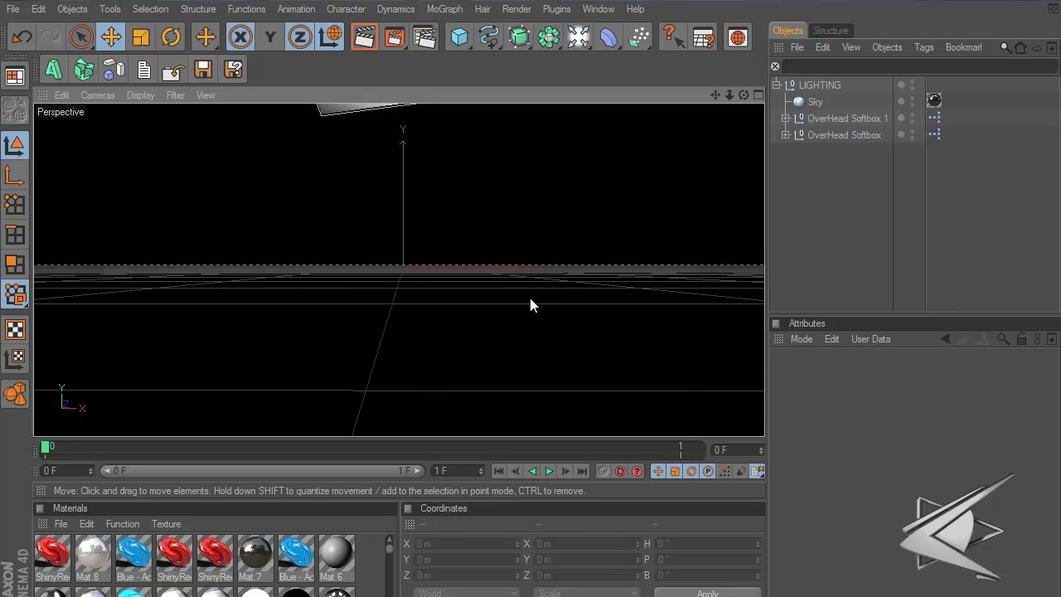
scroll(531, 299, down, 2)
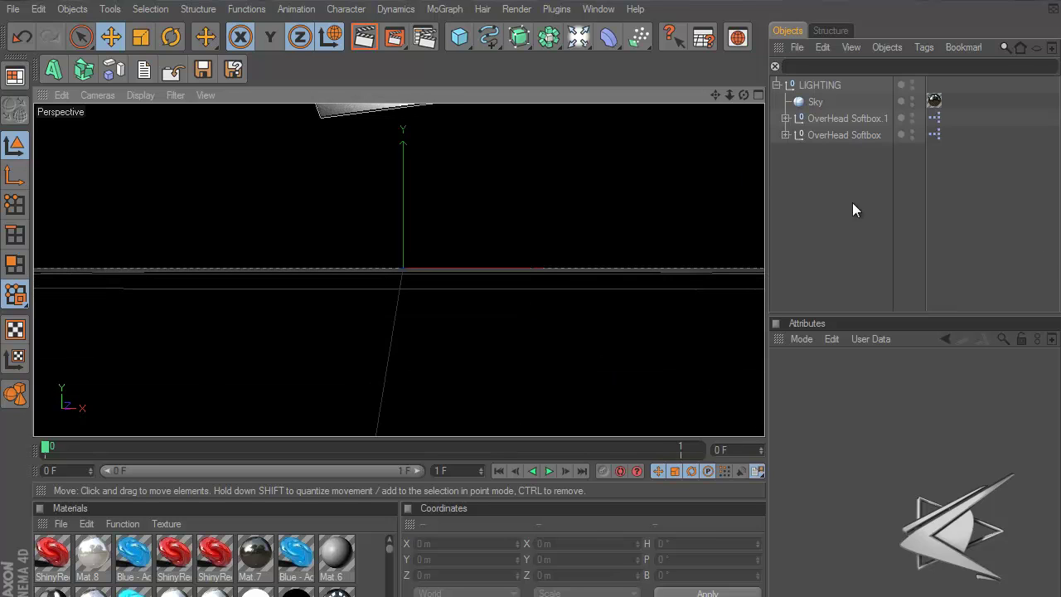
Examine the objects in the LIGHTING group, including the Sky and both overhead softboxes
drag(1028, 235, 578, 39)
click(880, 194)
drag(1019, 255, 602, 37)
click(999, 218)
drag(1042, 250, 747, 58)
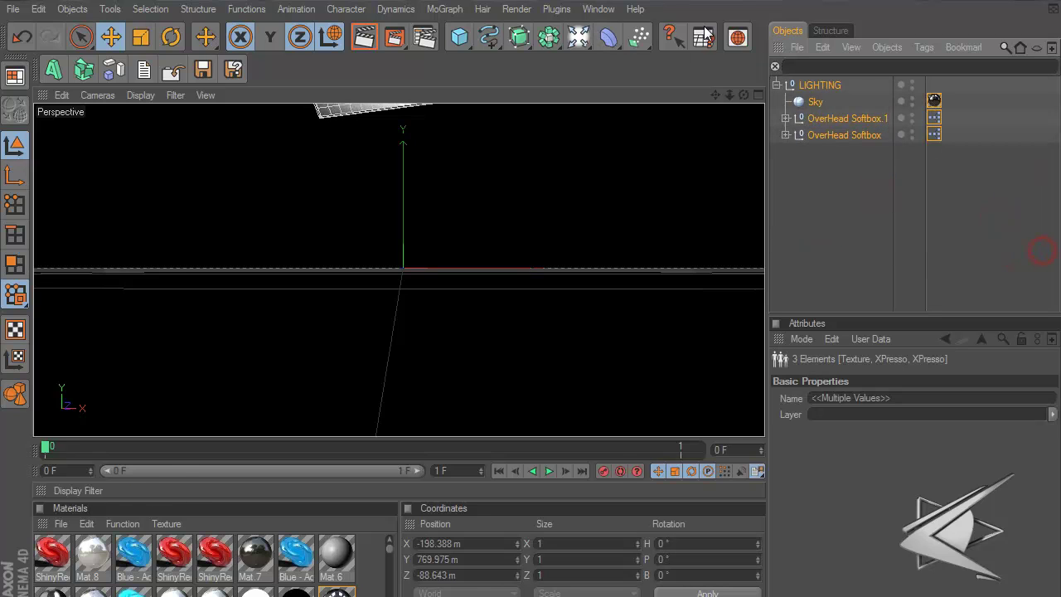
click(862, 212)
mouse_move(877, 242)
mouse_down()
mouse_move(814, 77)
mouse_move(877, 241)
mouse_up()
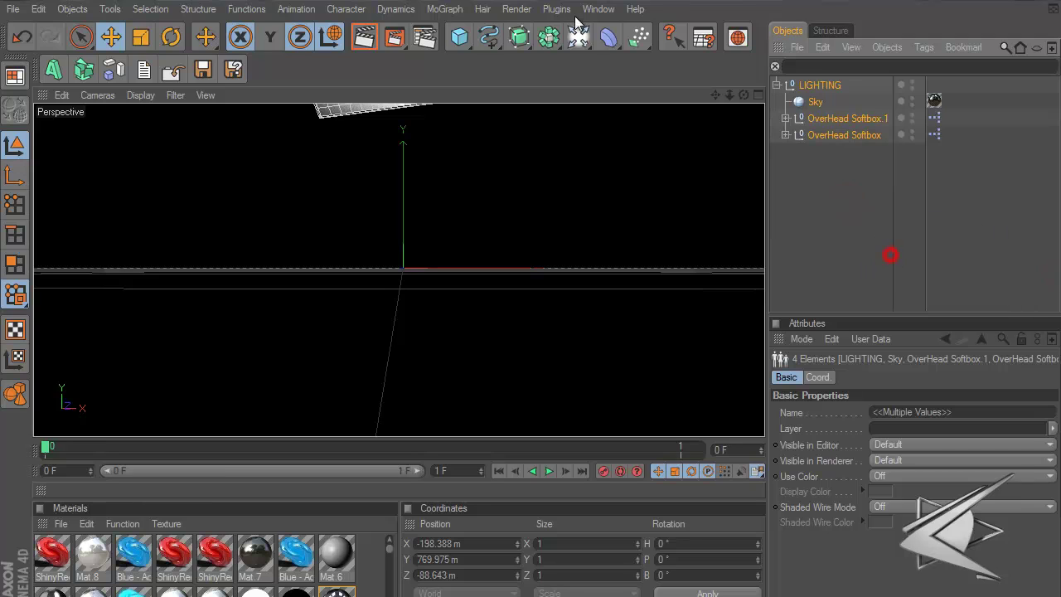
click(856, 224)
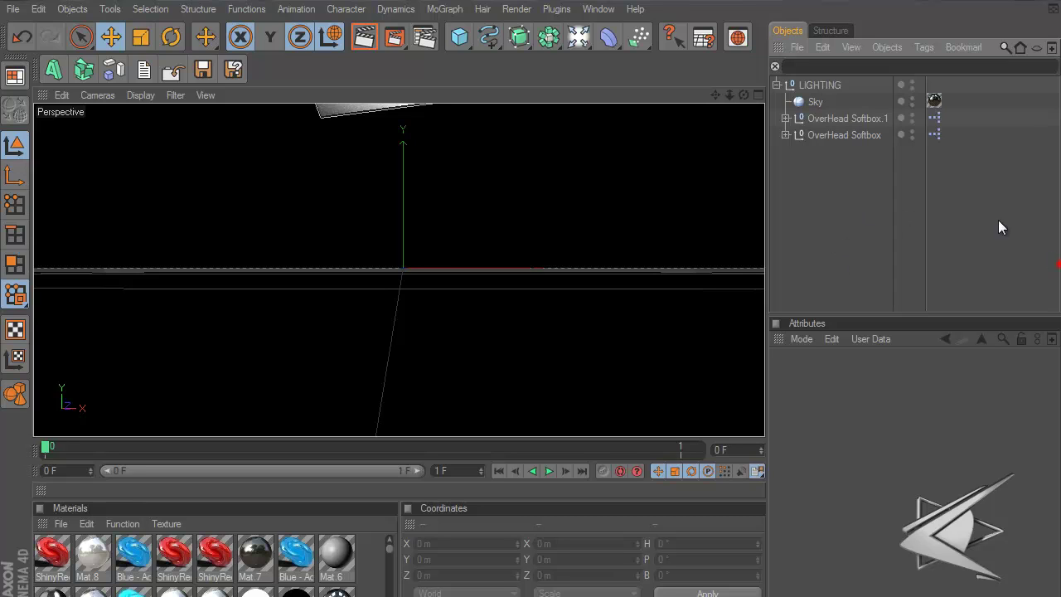
key(ctrl+a)
click(882, 211)
Set the animation's end frame to 90 and extend the timeline preview range to the full 90 frames
click(405, 471)
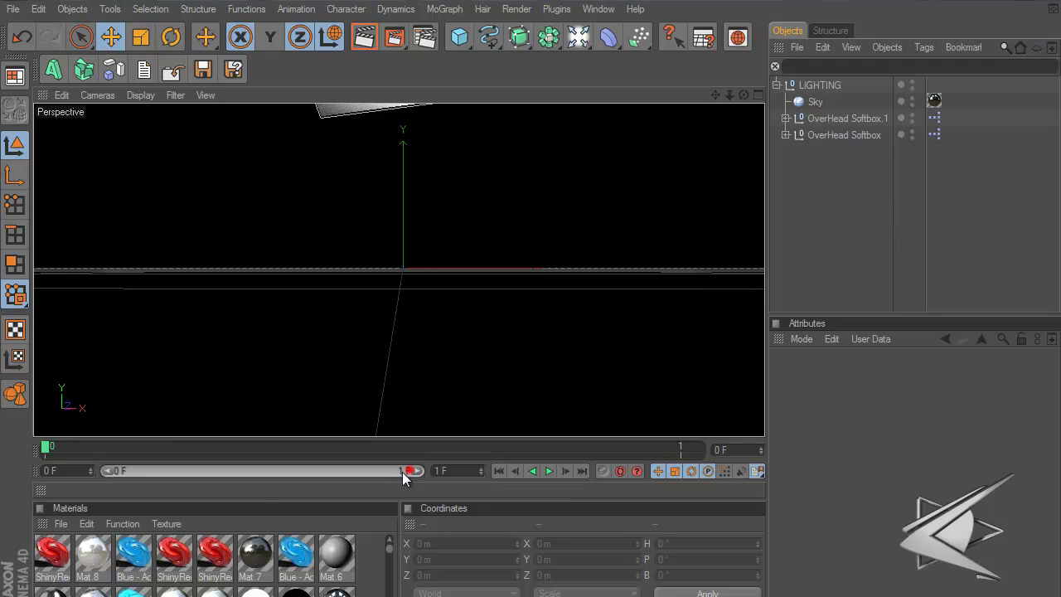
click(458, 471)
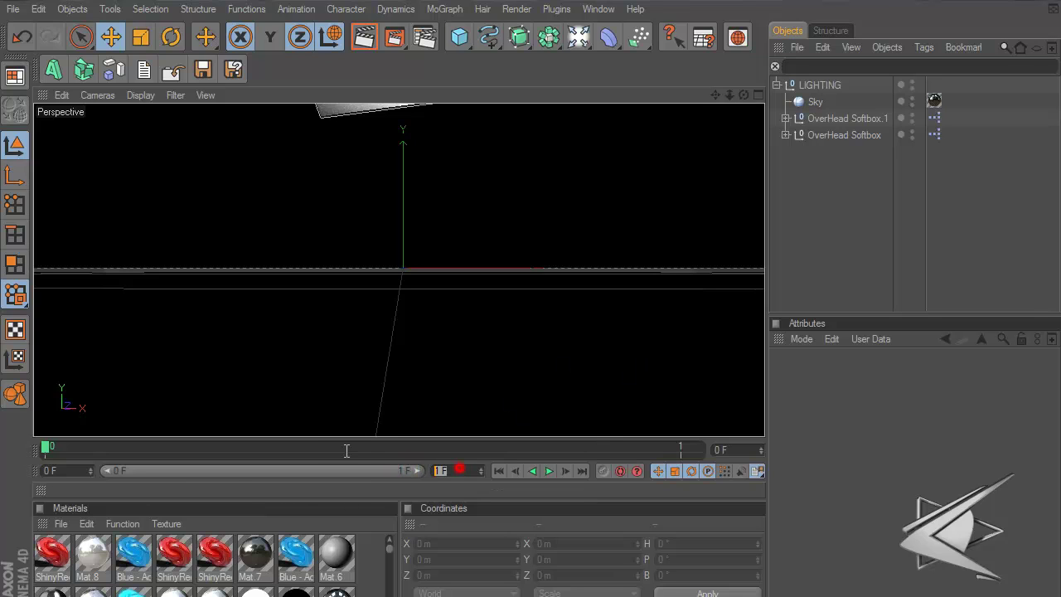
click(808, 241)
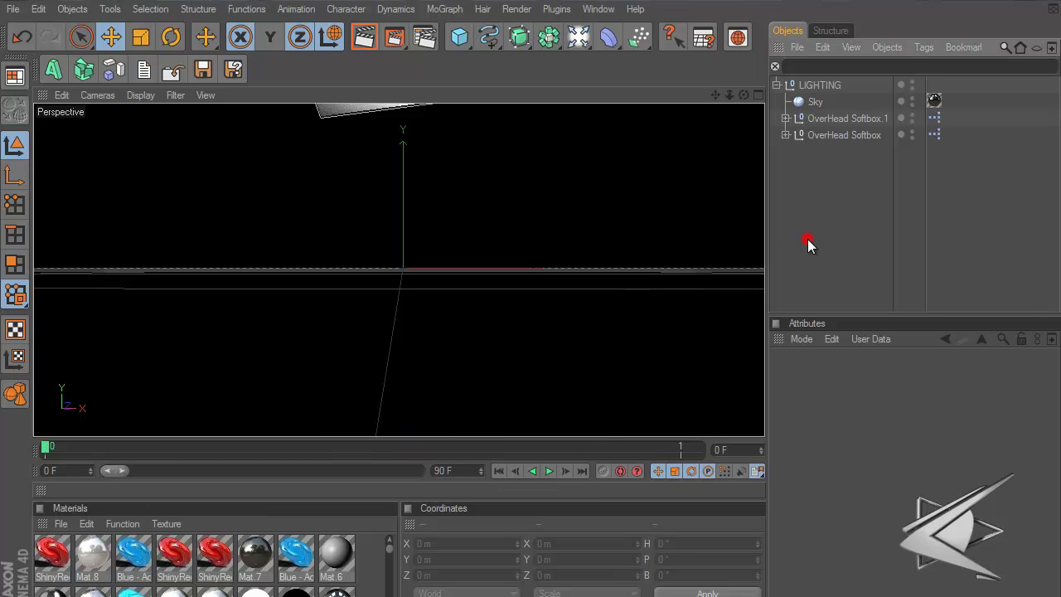
drag(123, 470, 477, 458)
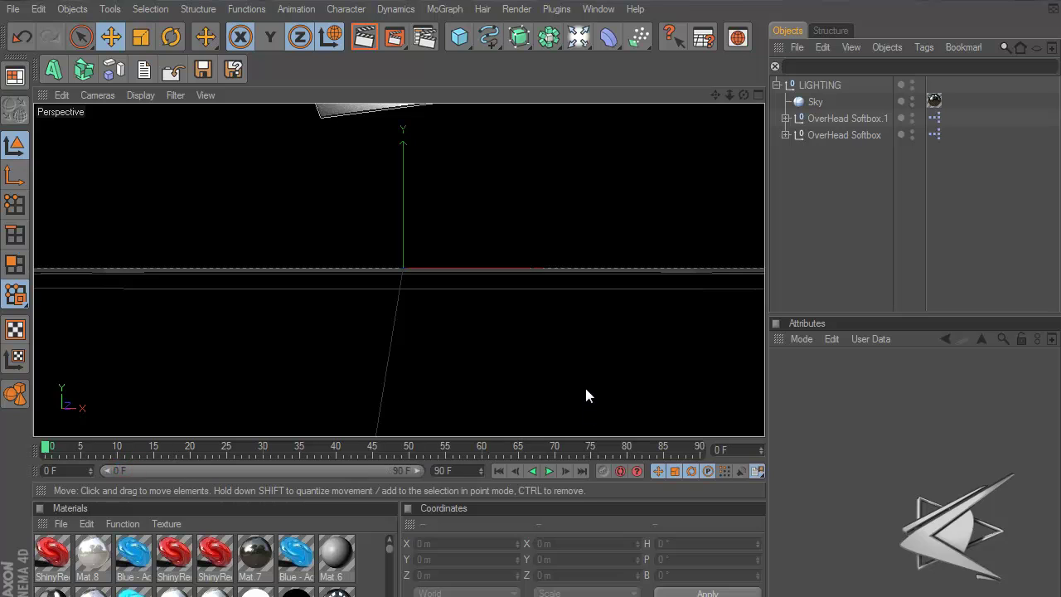
Add a MoGraph Text Object to the scene and show its object properties
scroll(574, 314, up, 3)
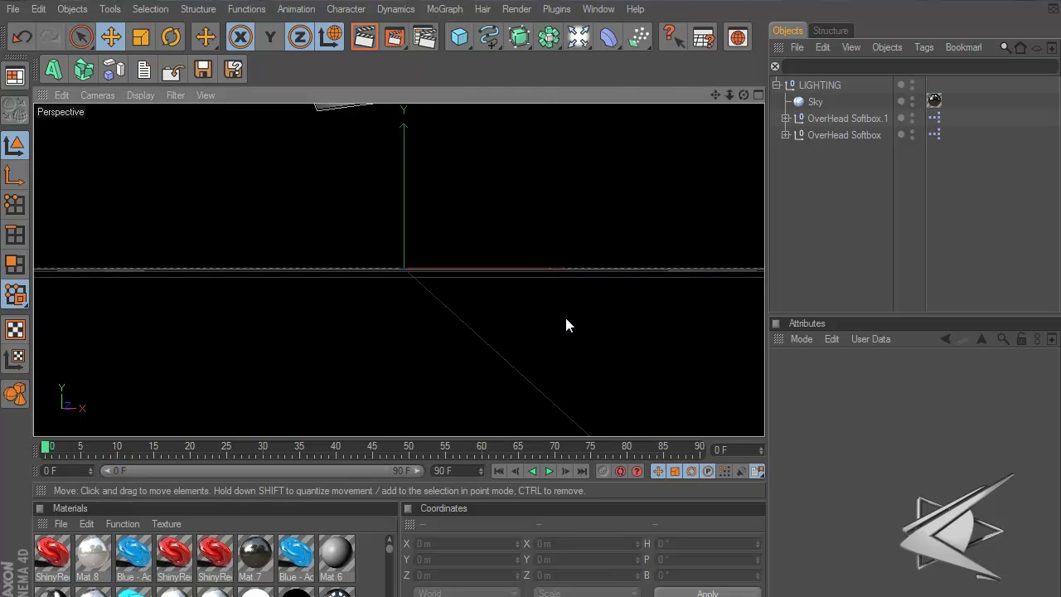
alt+drag(565, 318, 530, 296)
scroll(530, 299, up, 2)
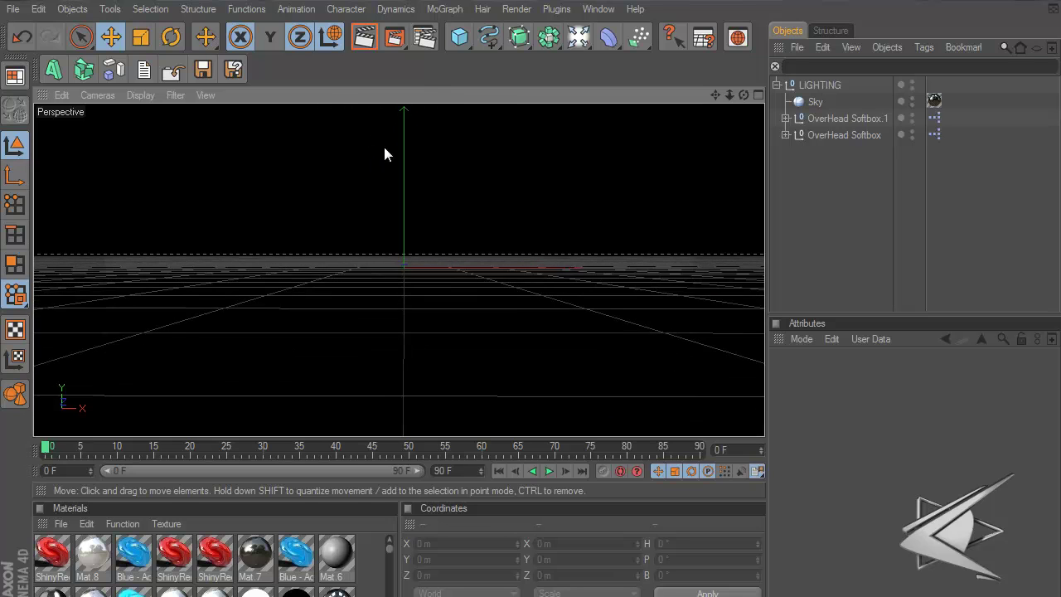
click(446, 9)
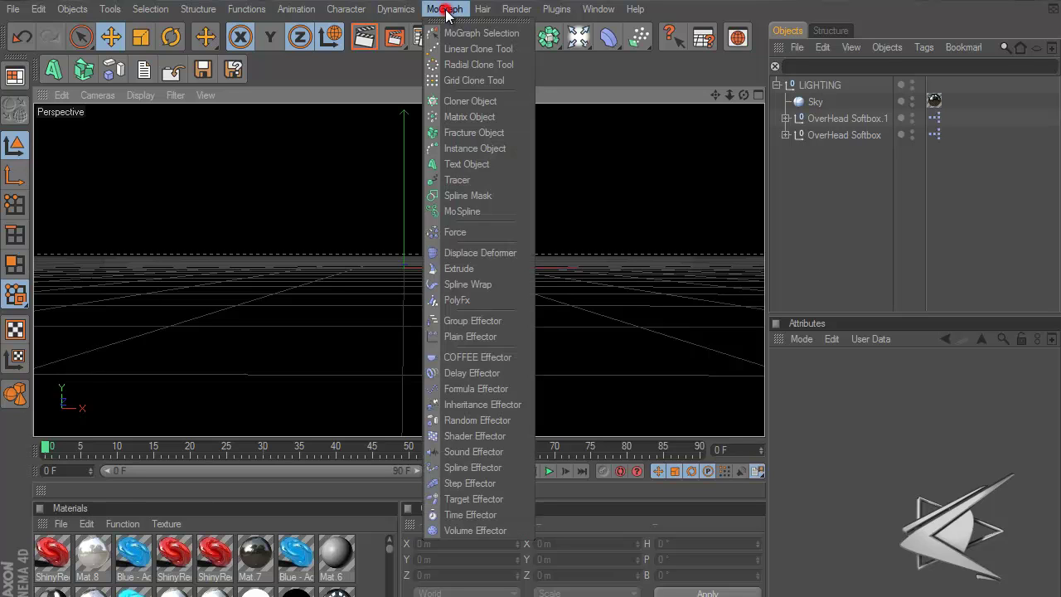
click(471, 164)
click(849, 378)
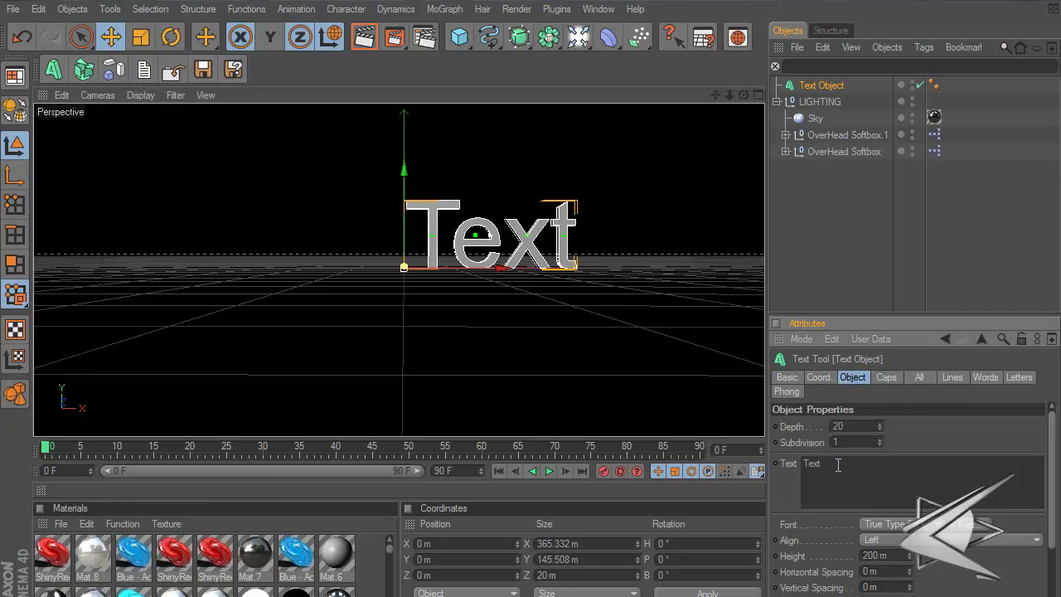
Try a depth of 90 on the text object
double_click(858, 427)
text(90)
click(945, 413)
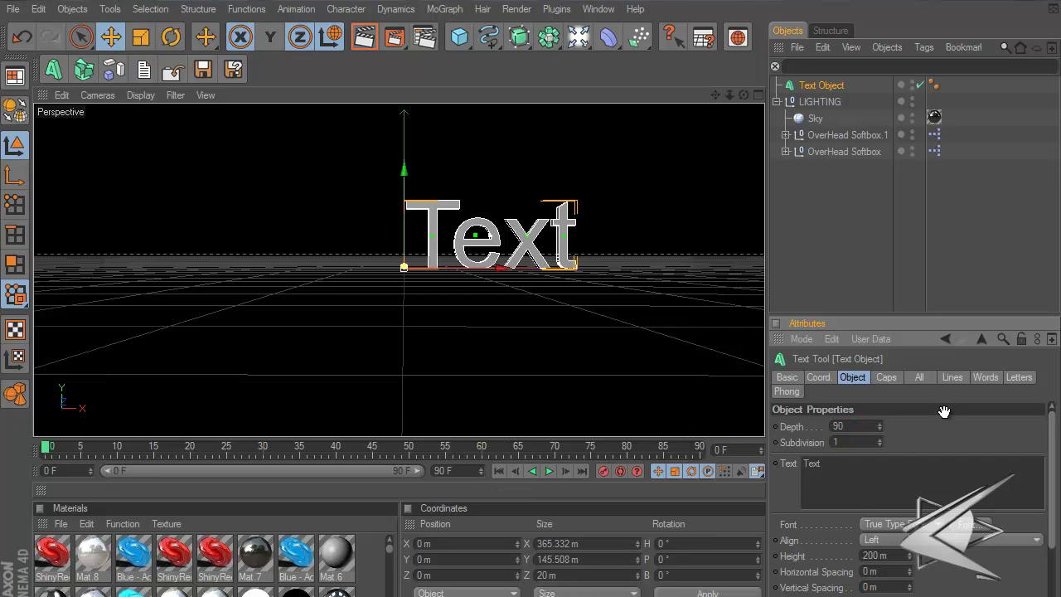
Set the text object's depth to 120
double_click(873, 426)
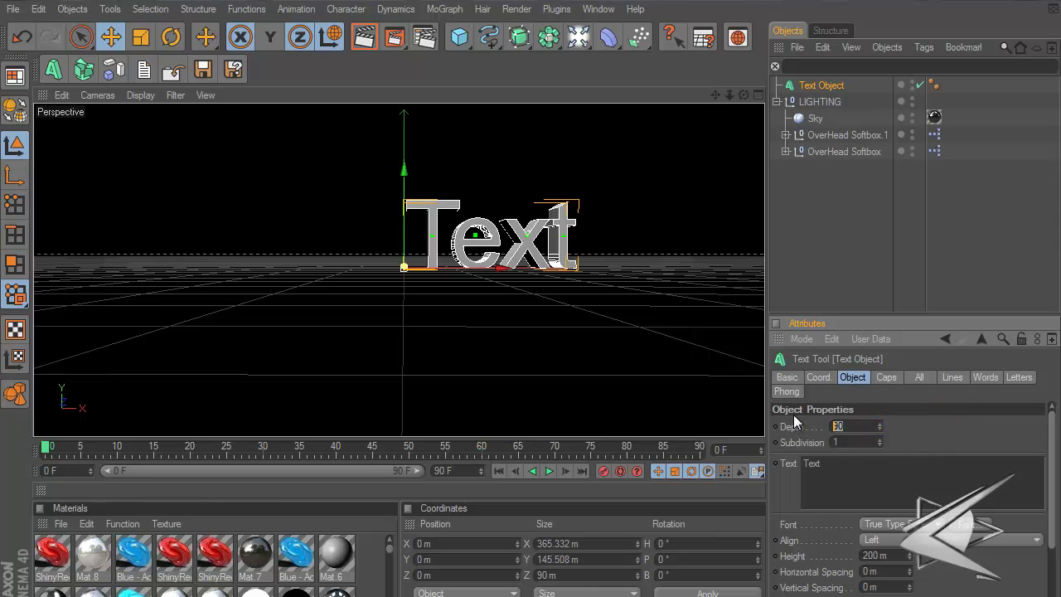
text(120)
click(919, 414)
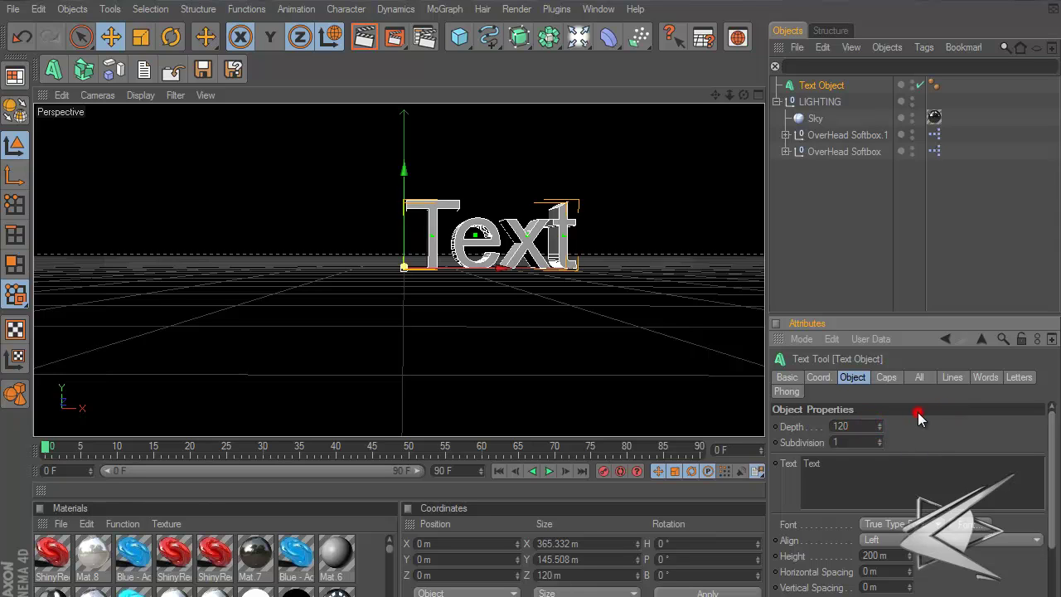
Set the text object's alignment to Middle
double_click(870, 471)
click(870, 540)
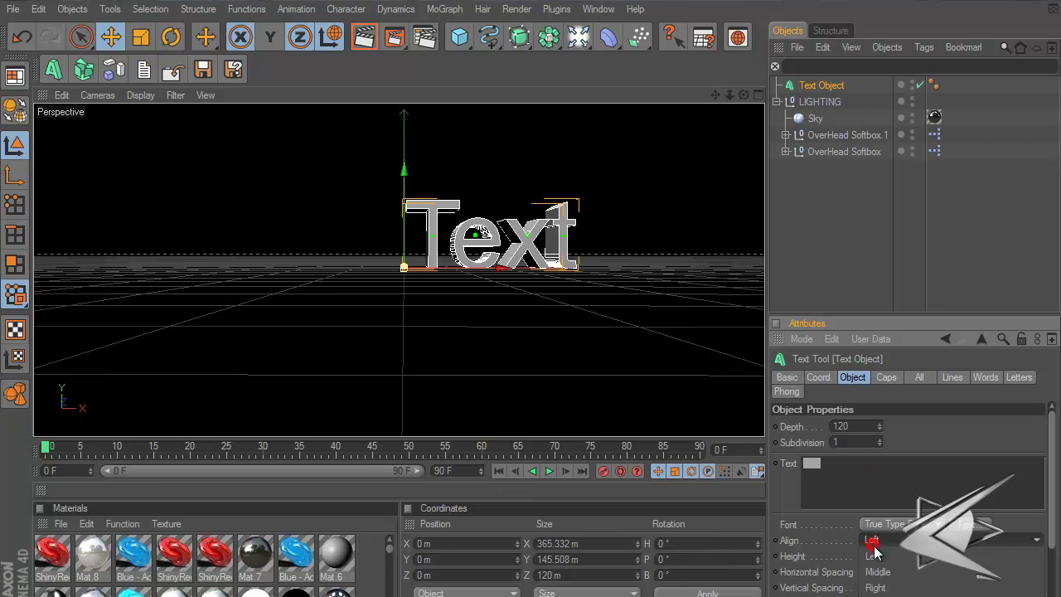
click(876, 572)
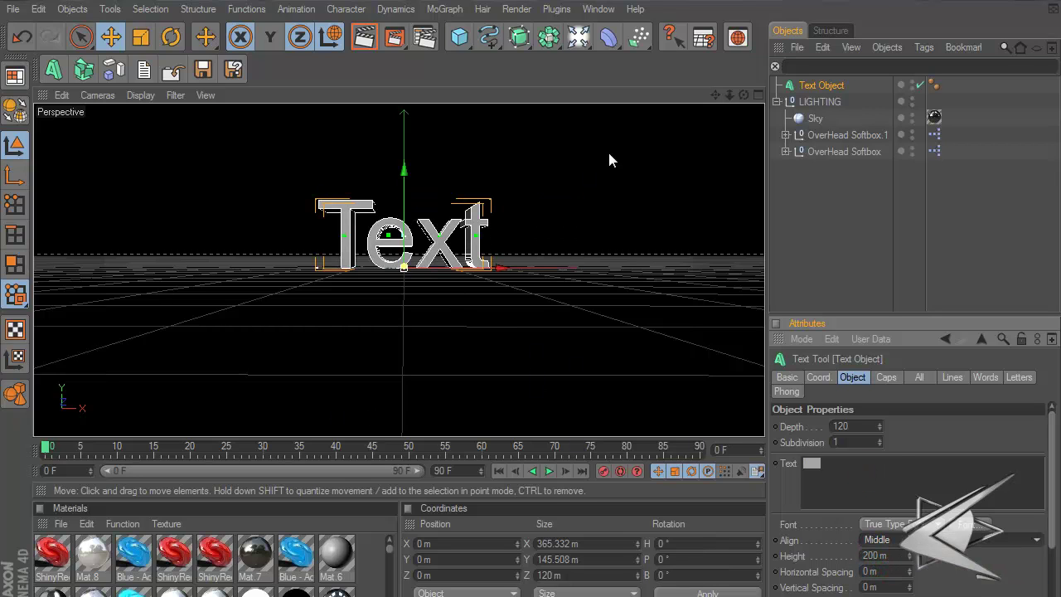
Replace the text object's placeholder wording with "Tutorial"
drag(715, 94, 532, 299)
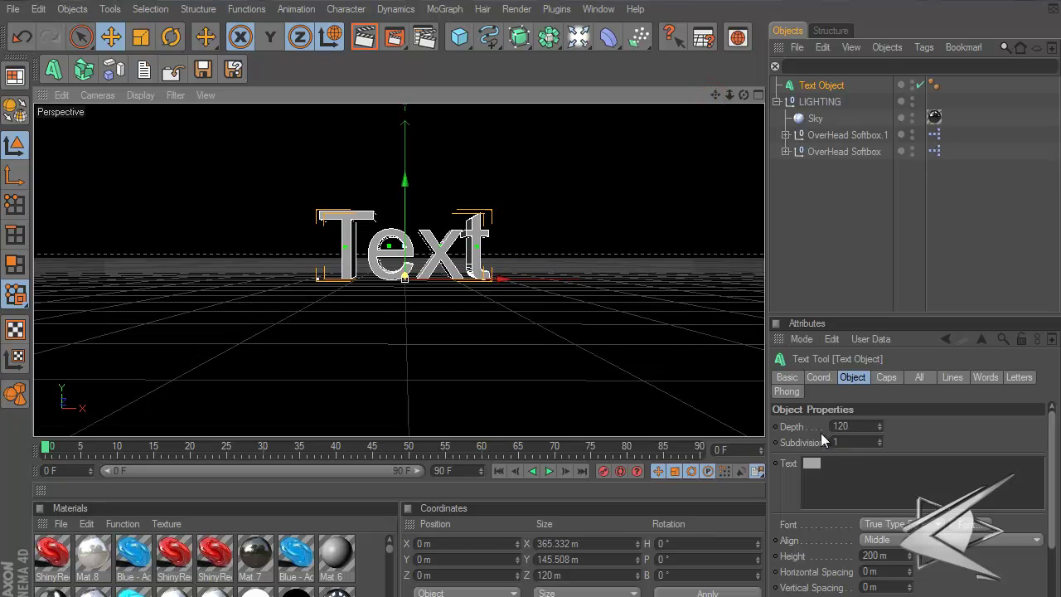
key(u)
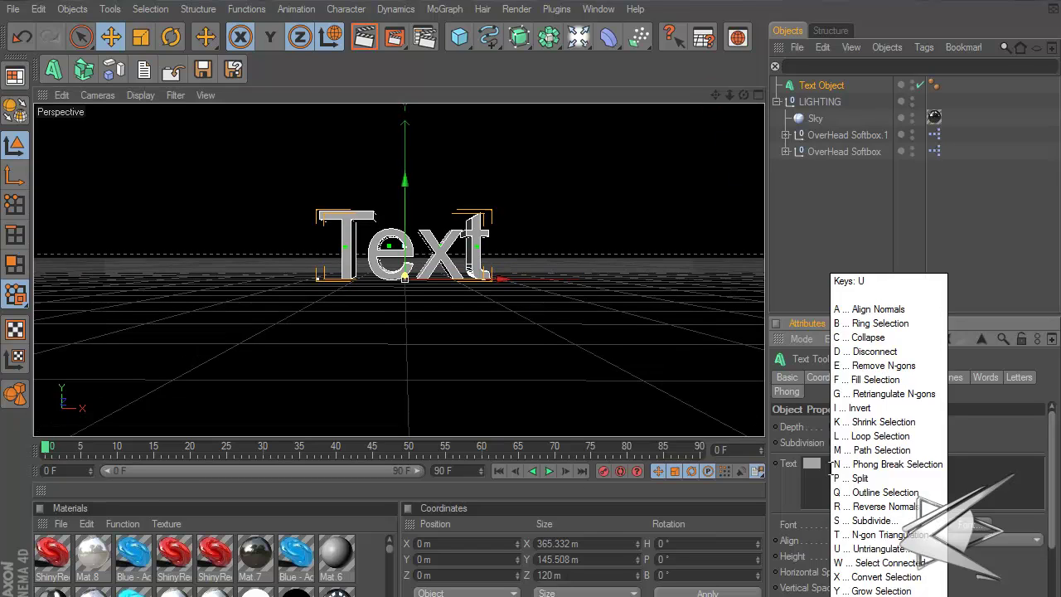
click(904, 485)
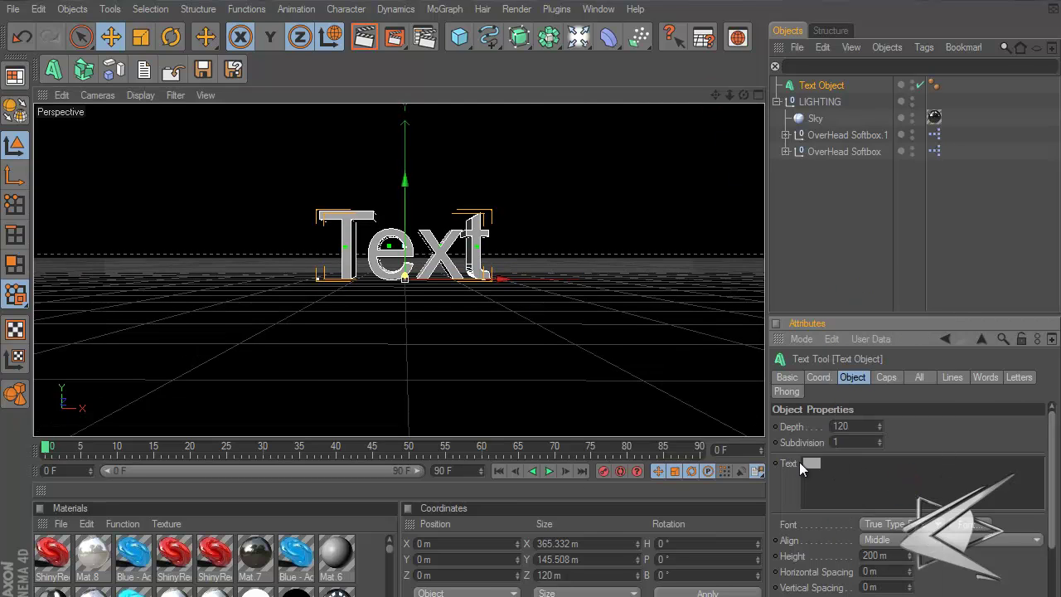
text(Tutorial)
click(968, 432)
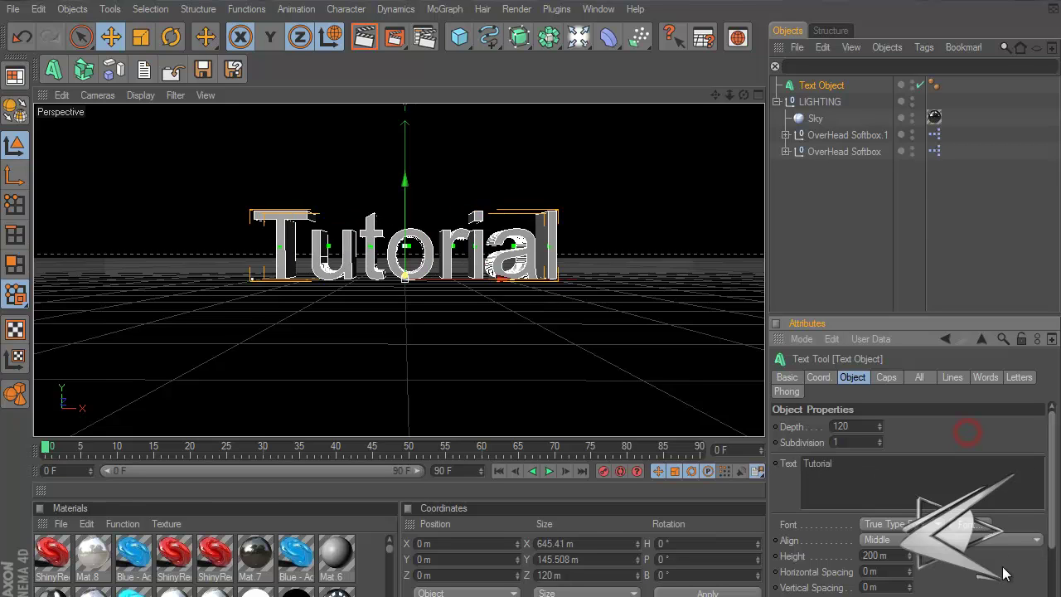
Change the text object's font to Century Gothic in a bold style
click(962, 525)
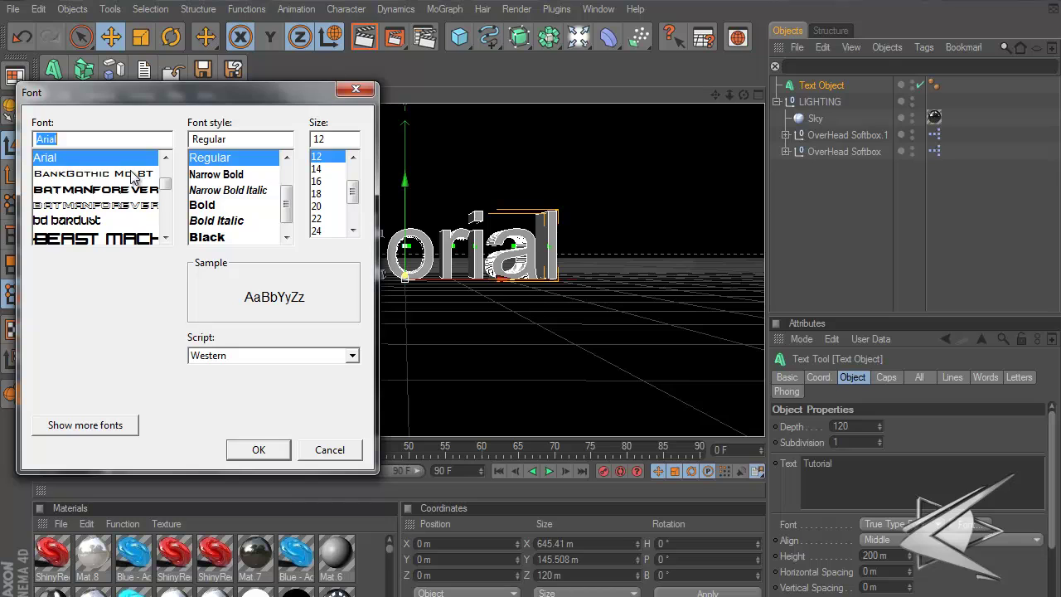
click(166, 184)
drag(170, 188, 166, 192)
scroll(169, 193, up, 3)
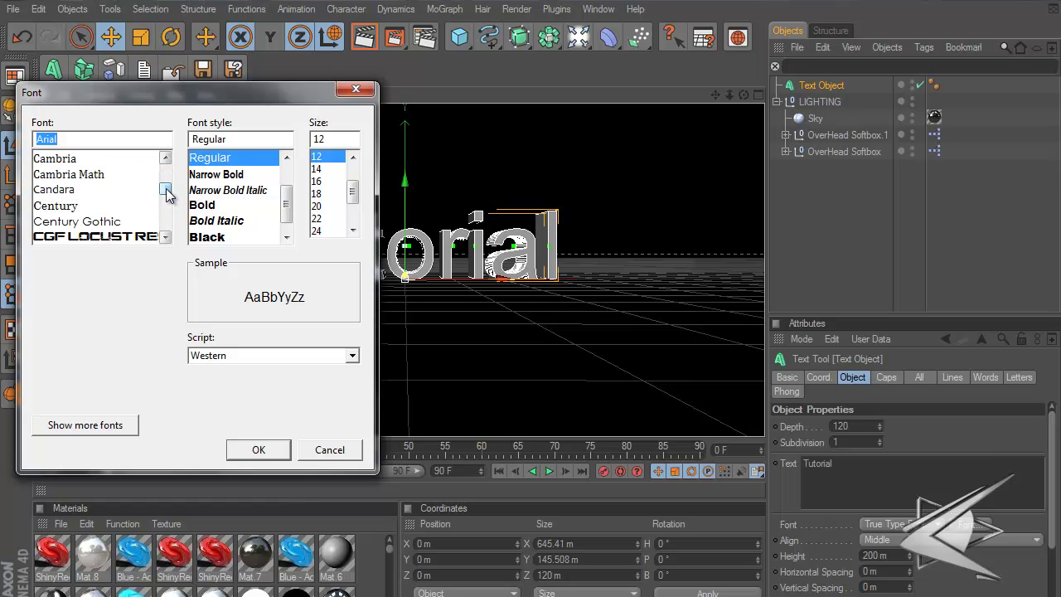
click(131, 219)
click(225, 197)
click(259, 449)
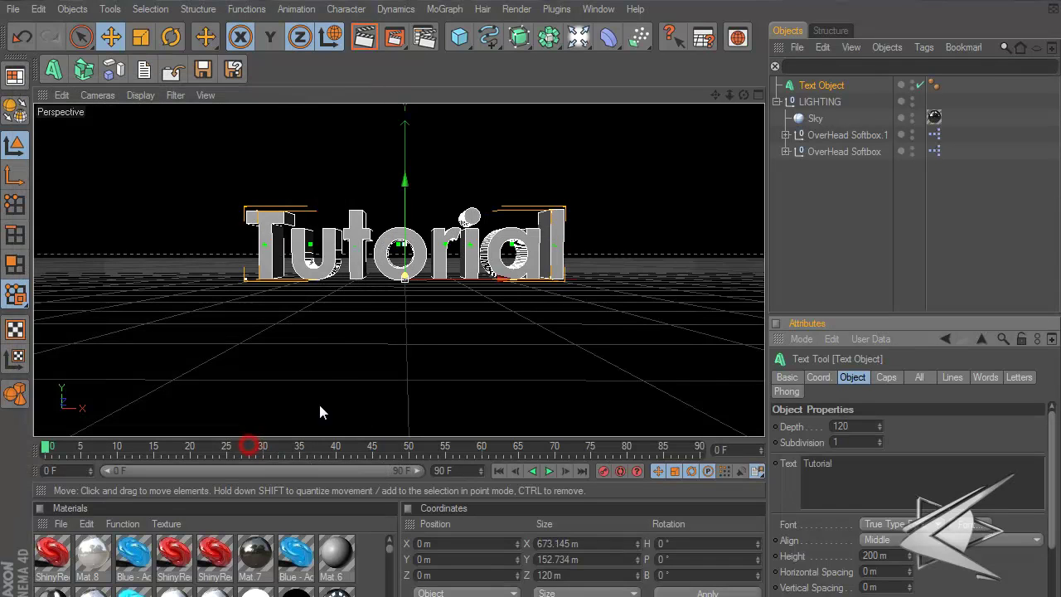
Rewrite the text object's wording in capitals as "TUTORIAL"
click(865, 473)
text(T)
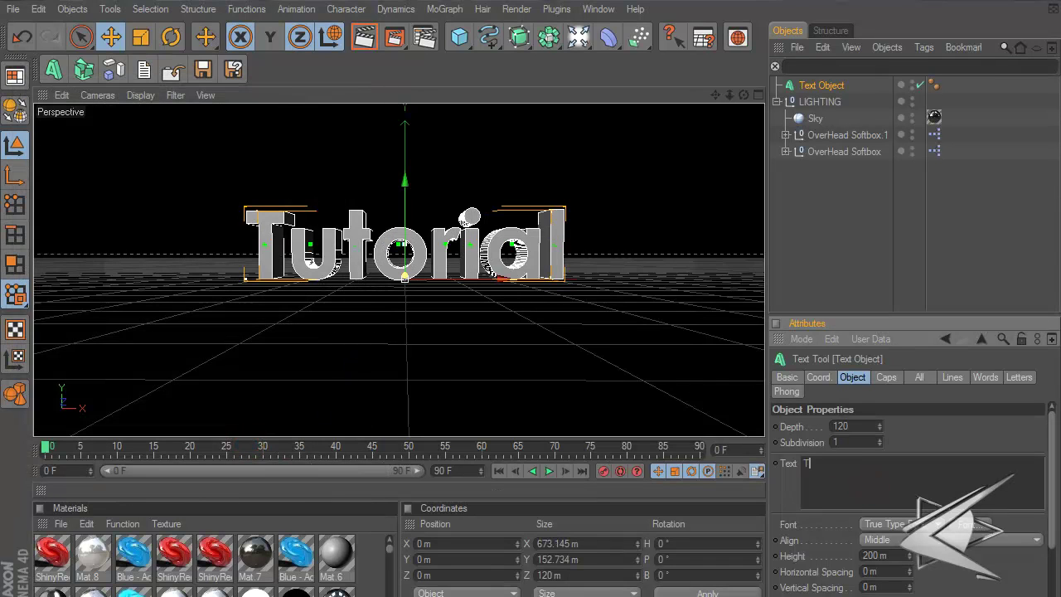
text(UTORIAL)
scroll(620, 322, up, 3)
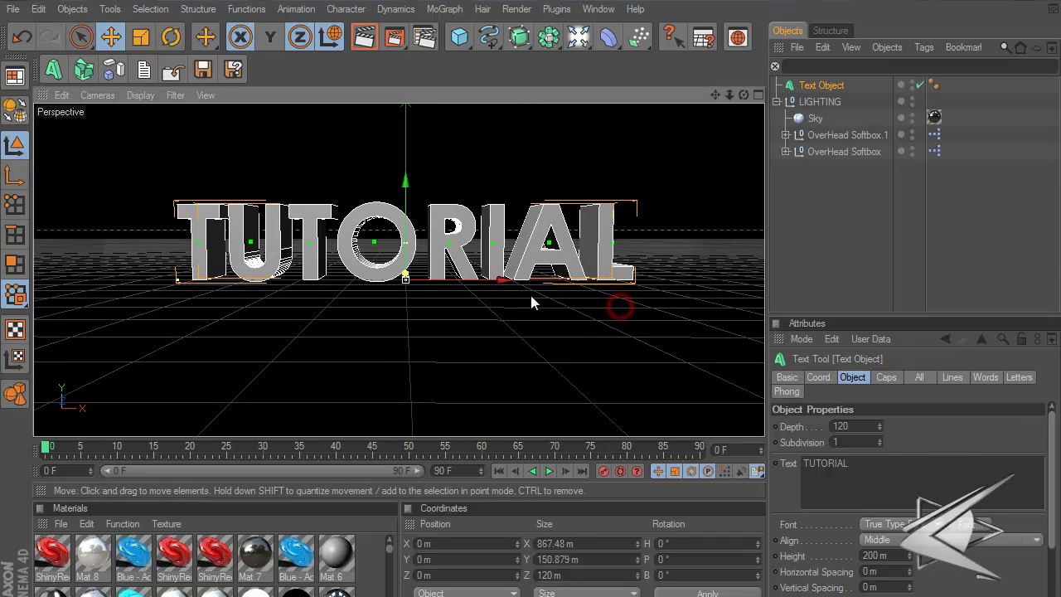
Set the text object's horizontal spacing to -4 m
scroll(613, 298, down, 2)
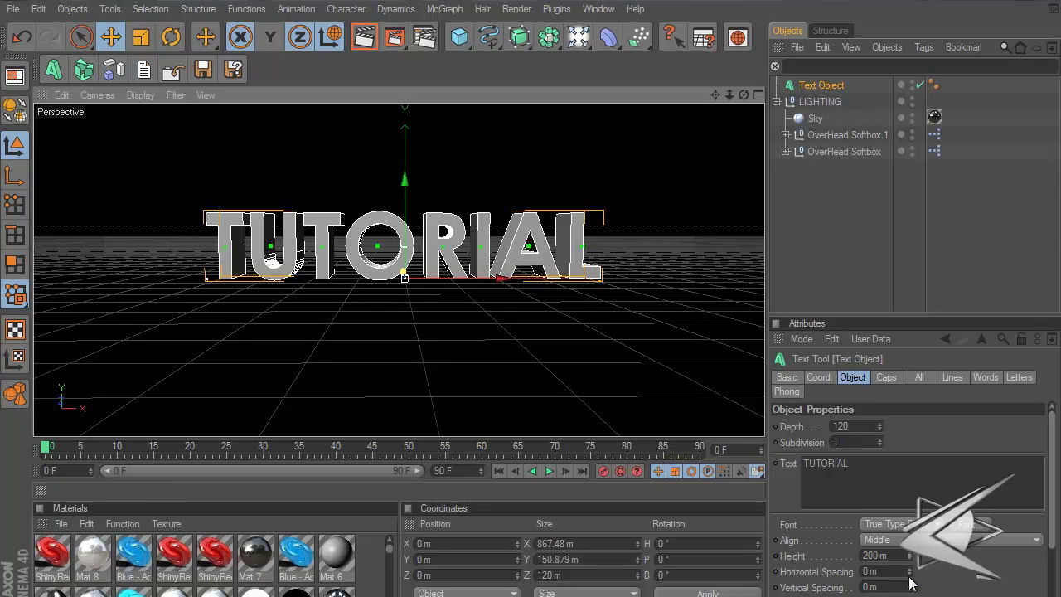
drag(911, 573, 910, 575)
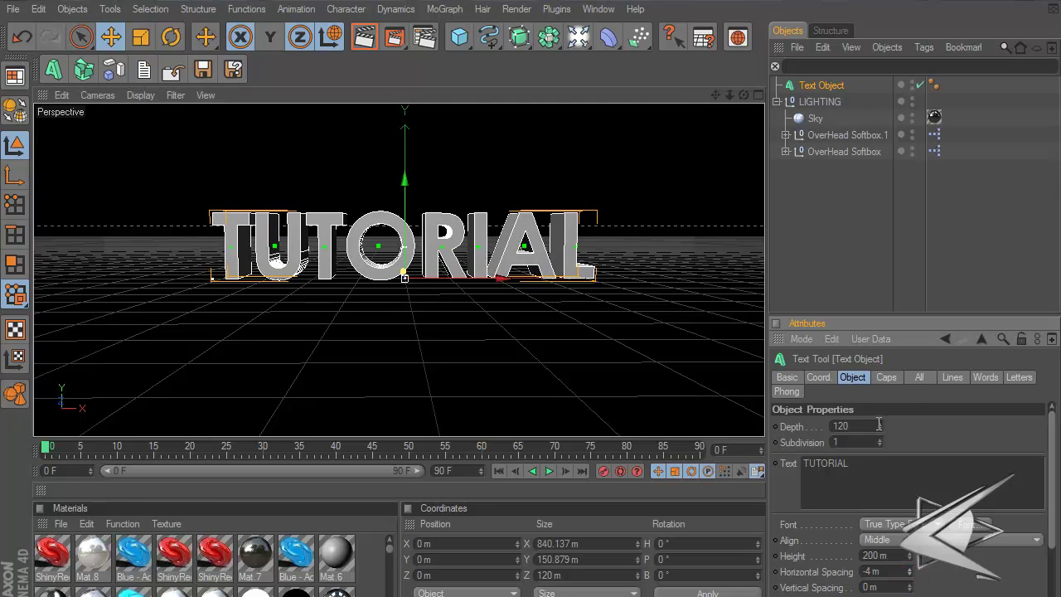
click(886, 379)
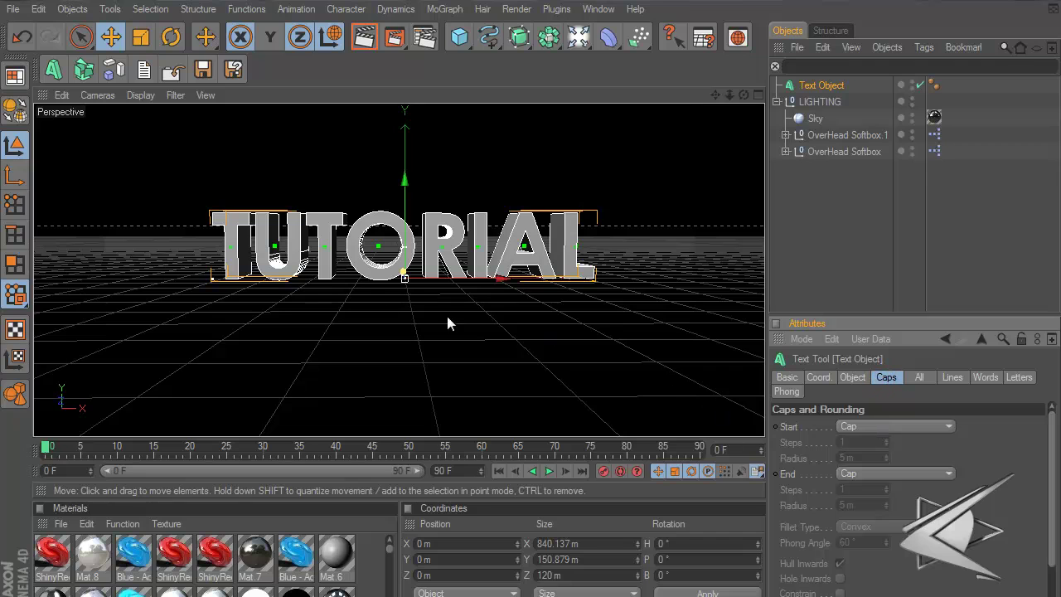
Add a Camera object to the scene from the current front-facing view of the text
alt+drag(503, 356, 531, 299)
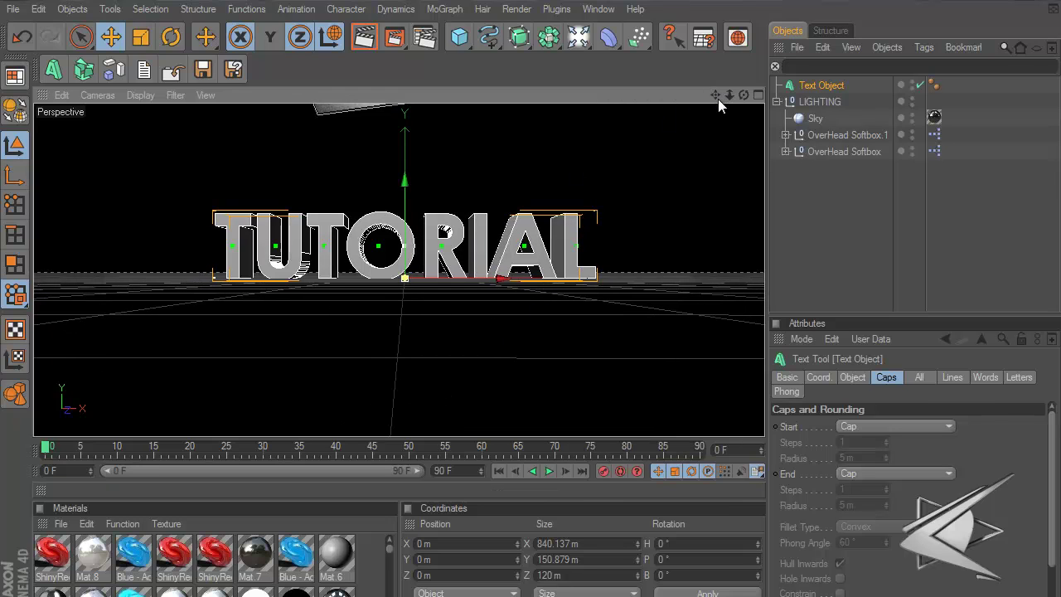
drag(717, 96, 531, 303)
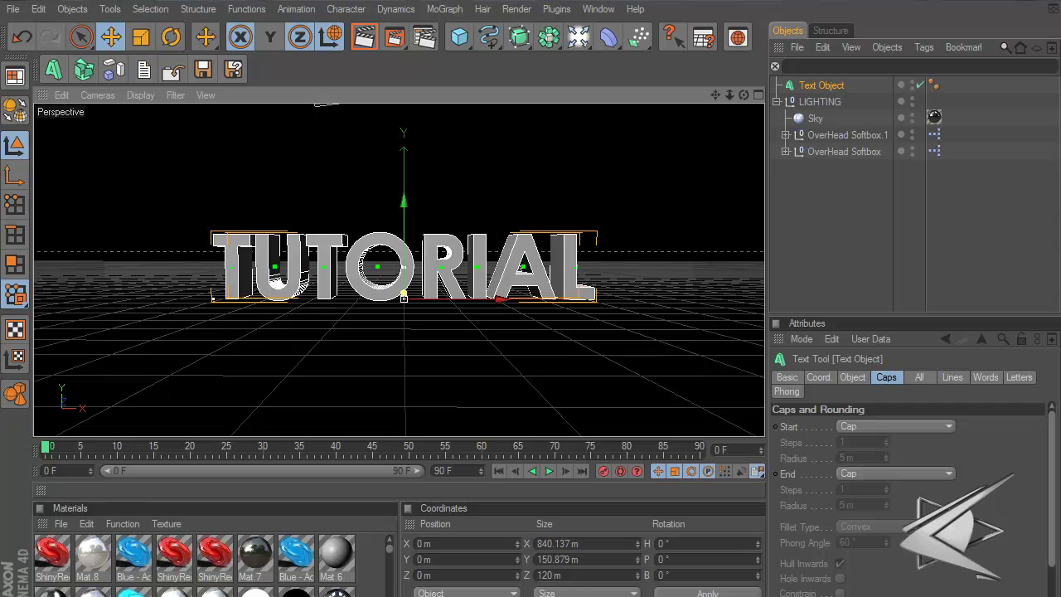
click(582, 43)
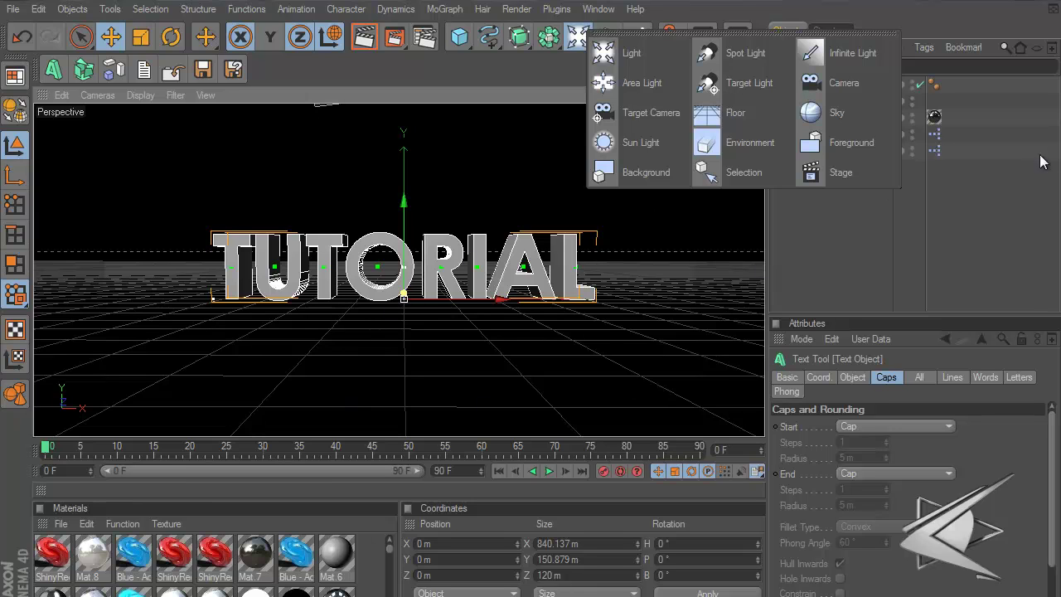
click(571, 30)
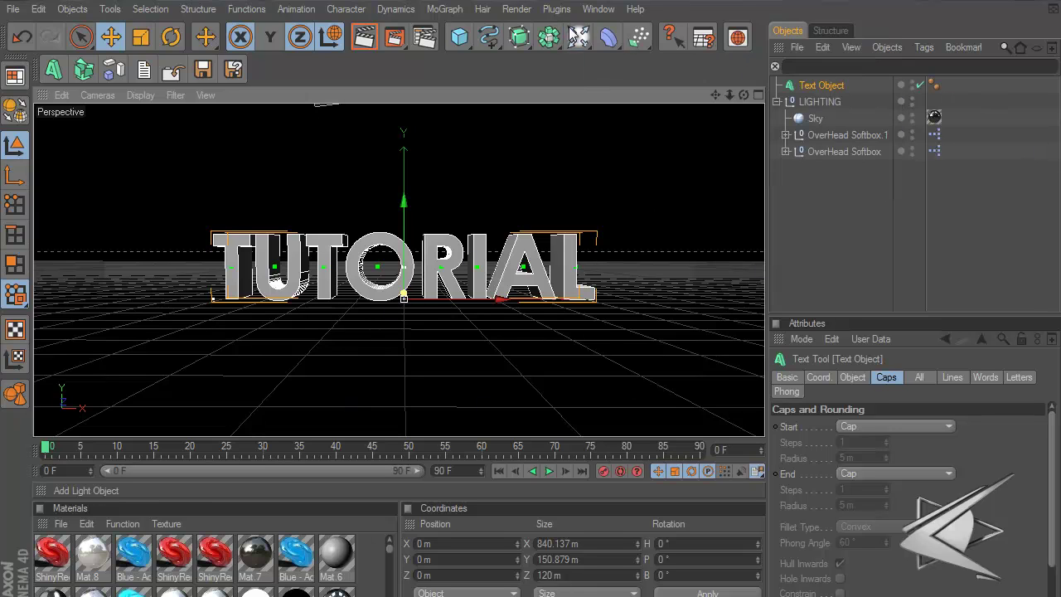
click(580, 38)
click(829, 86)
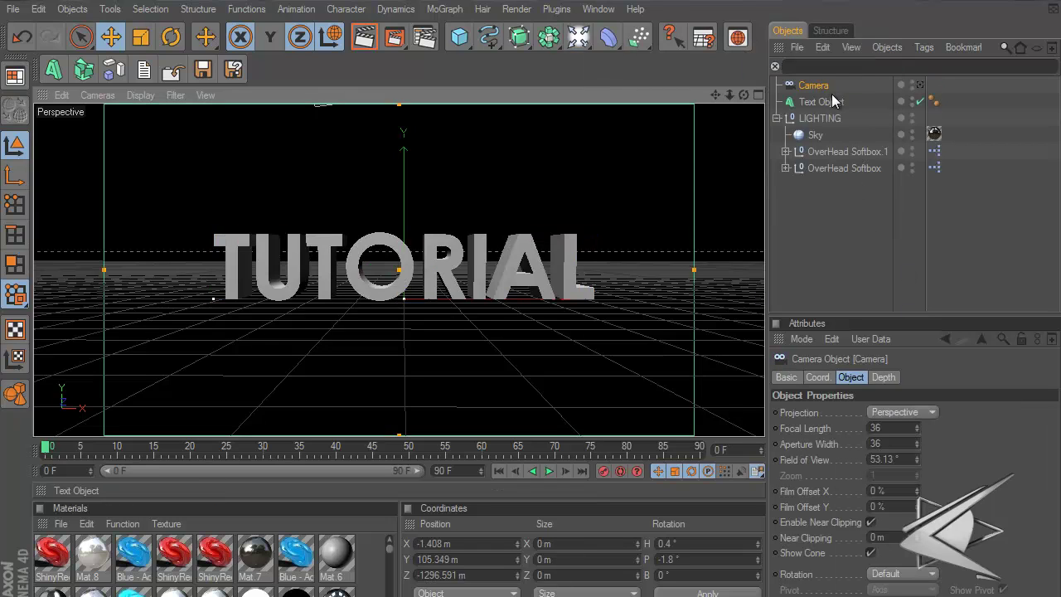
Add a Protection tag to the Camera object
right_click(821, 99)
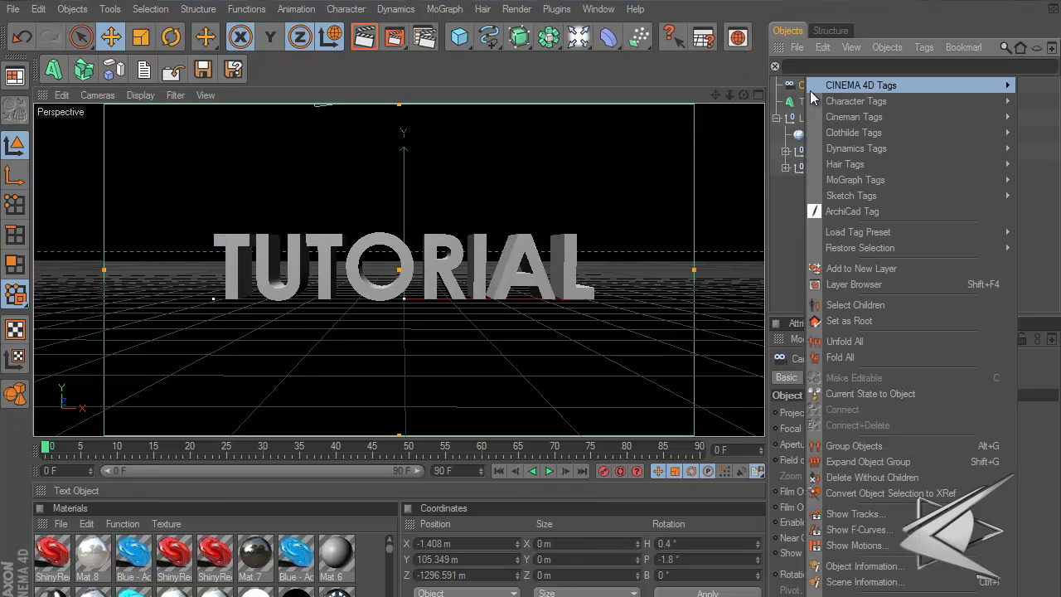
mouse_move(854, 84)
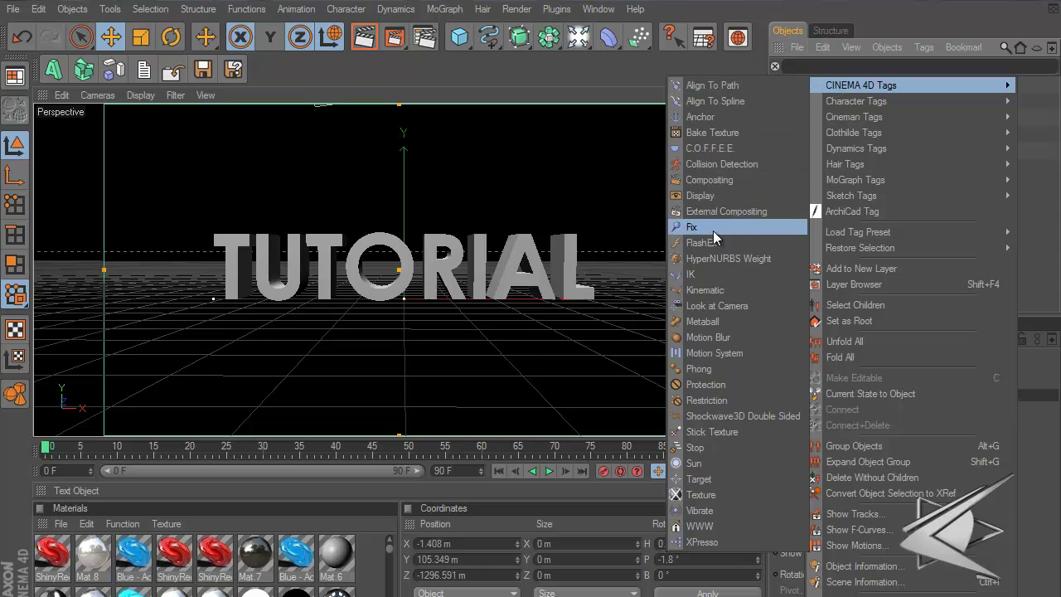
click(733, 384)
click(830, 86)
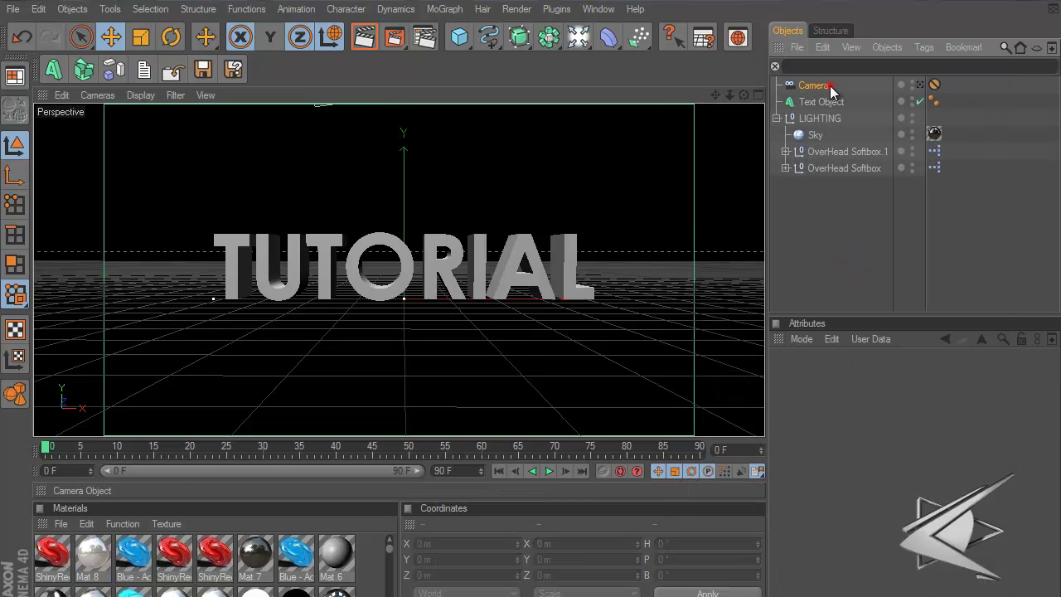
Look through the scene's Camera in the viewport, try adjusting its framing, and undo the focal length change
alt+drag(544, 301, 582, 312)
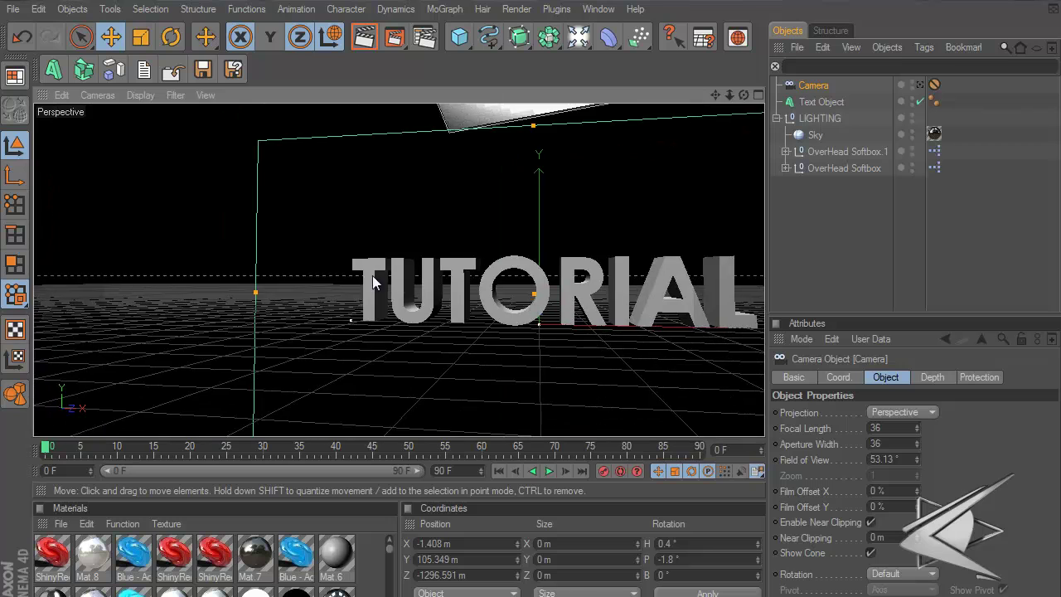
alt+drag(373, 275, 540, 290)
scroll(540, 290, down, 4)
click(97, 94)
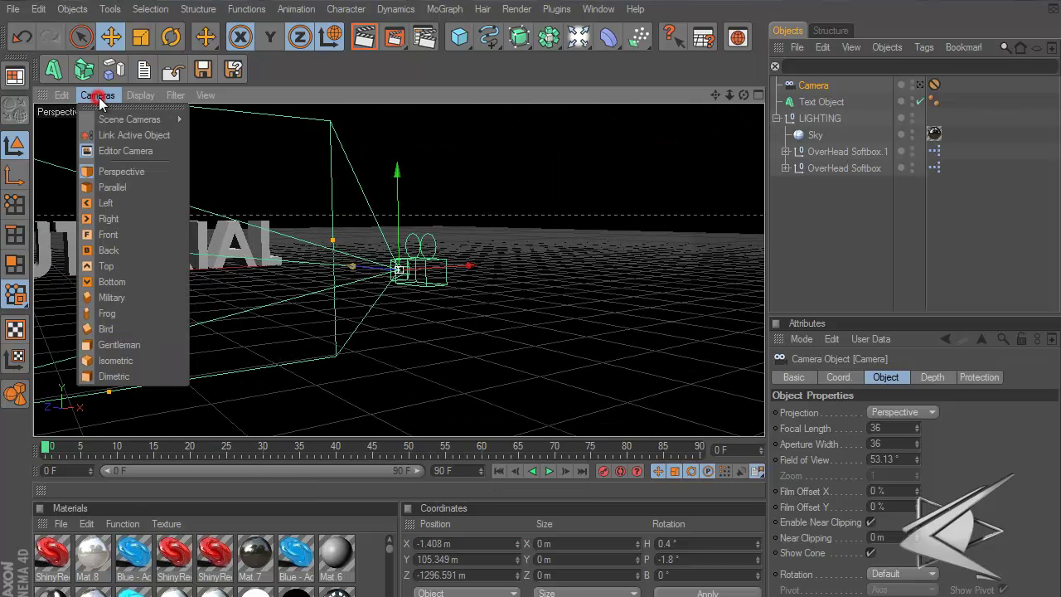
click(113, 120)
click(205, 119)
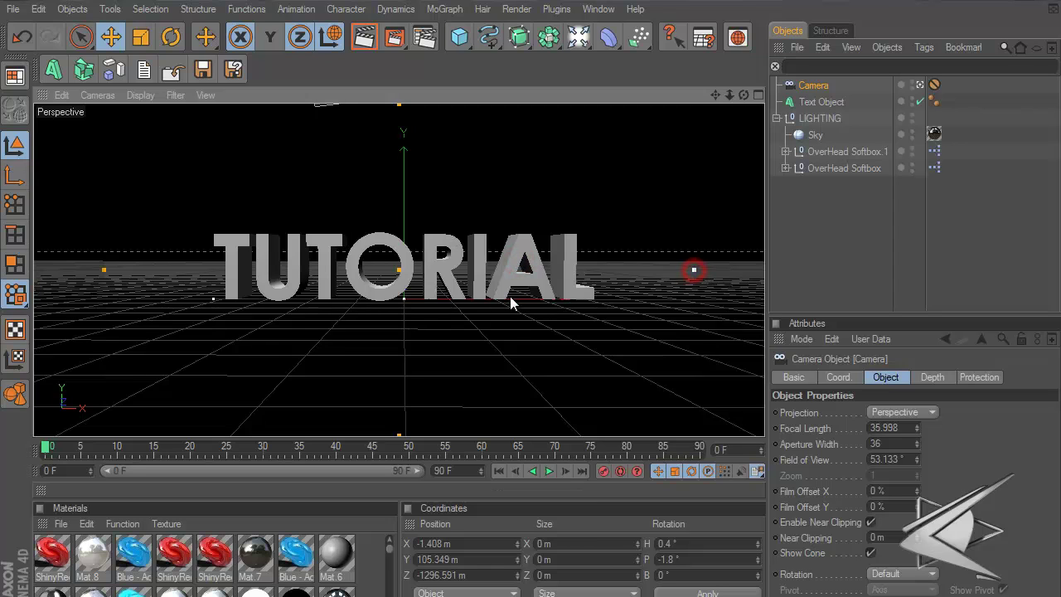
drag(511, 298, 529, 298)
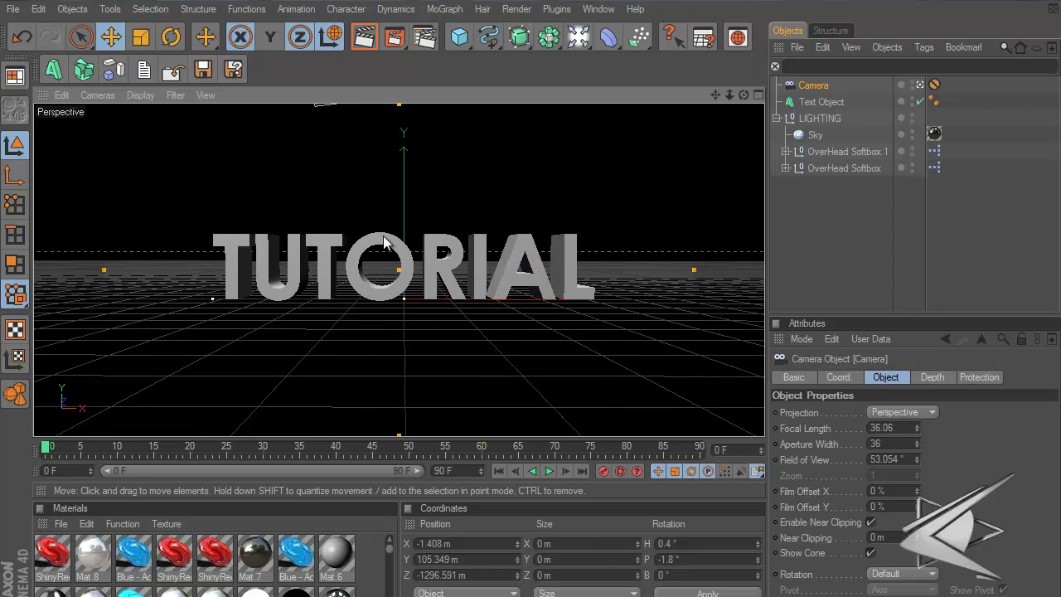
key(ctrl+z)
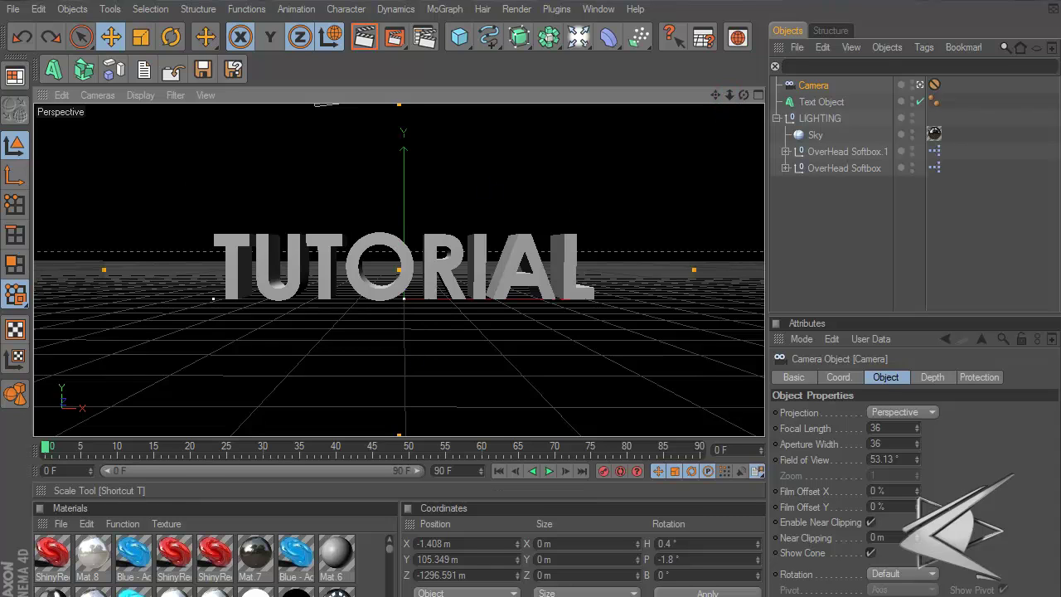
Switch the viewport back to the Editor Camera
click(97, 93)
click(116, 138)
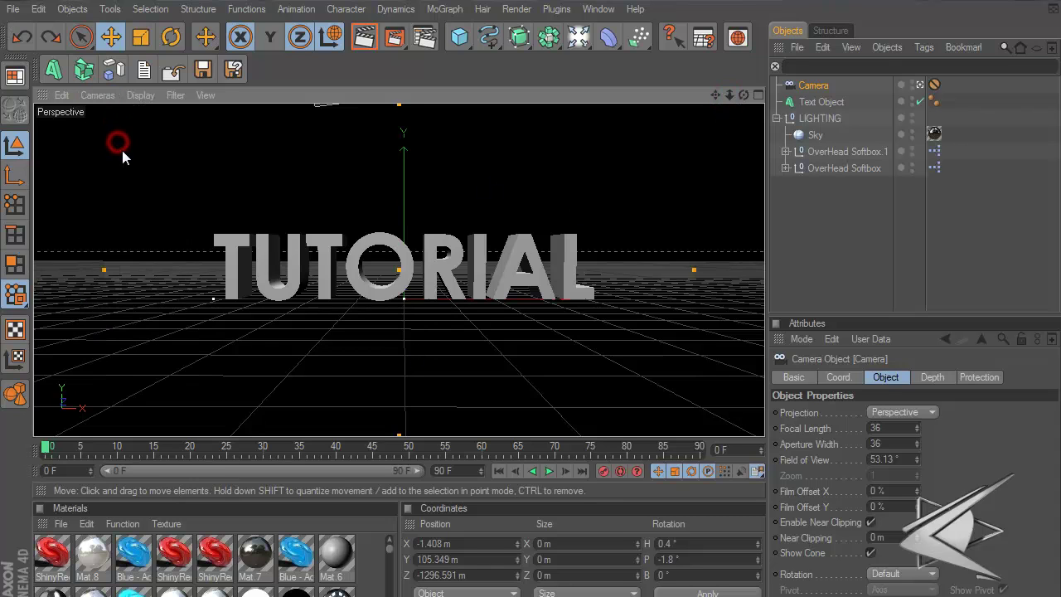
click(97, 95)
click(125, 151)
Set both the start and end caps of the text object to Fillet Cap
alt+drag(361, 283, 498, 294)
scroll(498, 295, up, 5)
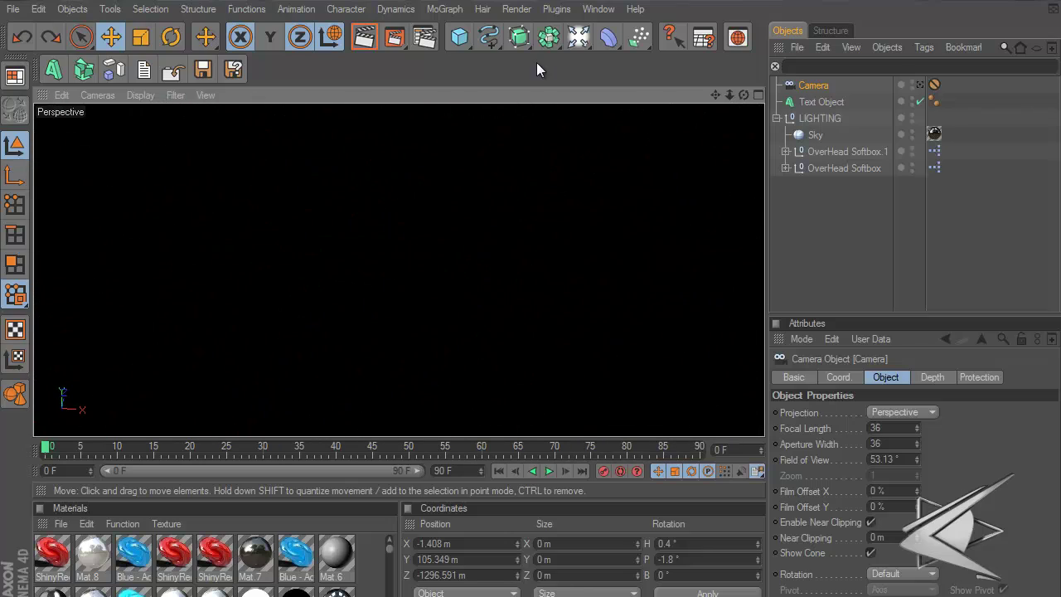
drag(715, 93, 473, 388)
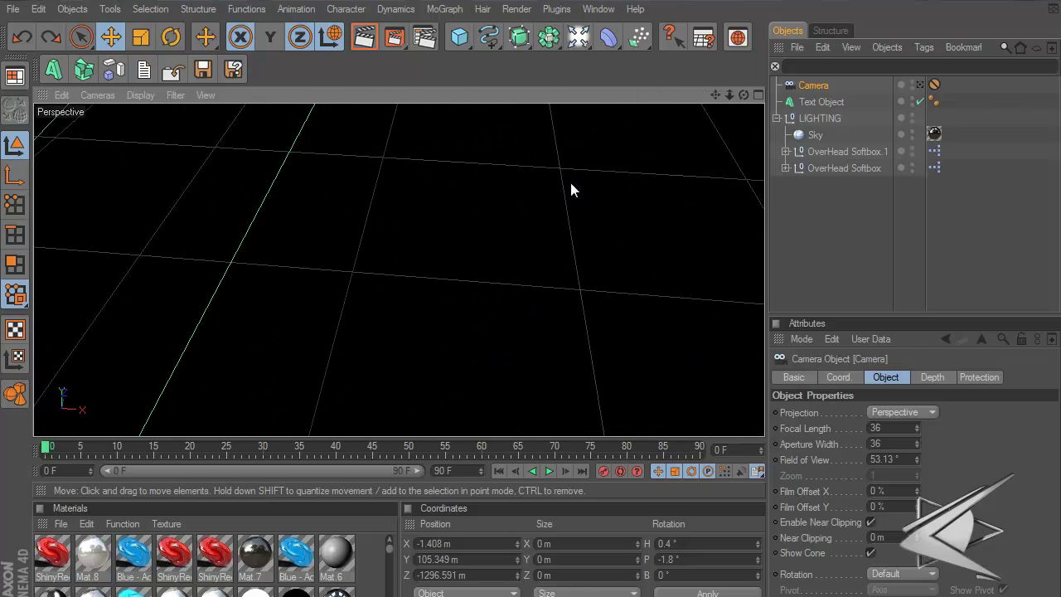
alt+drag(557, 179, 536, 300)
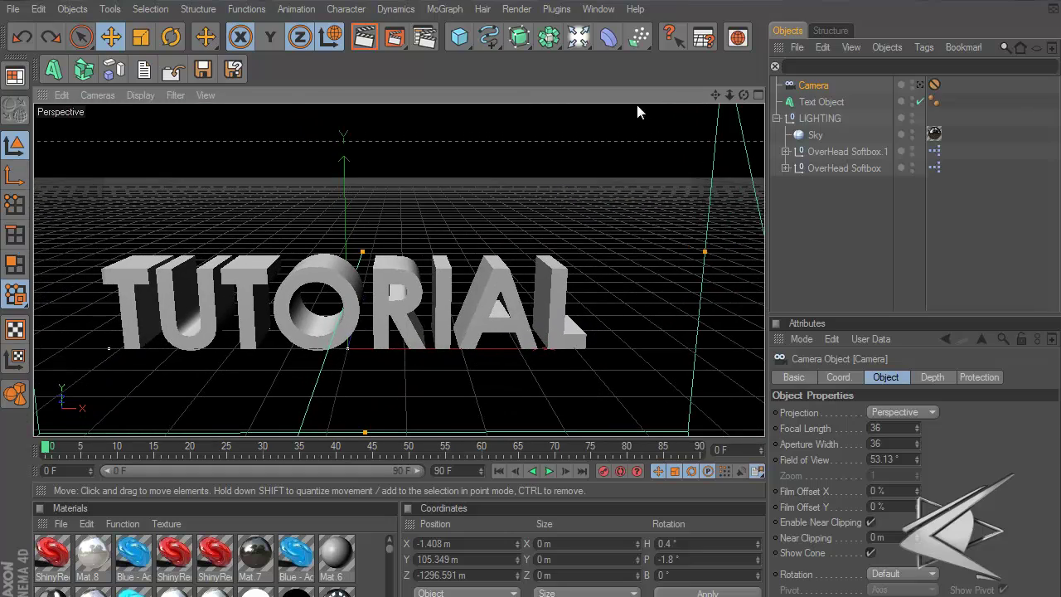
drag(717, 96, 477, 320)
drag(715, 95, 526, 297)
click(821, 101)
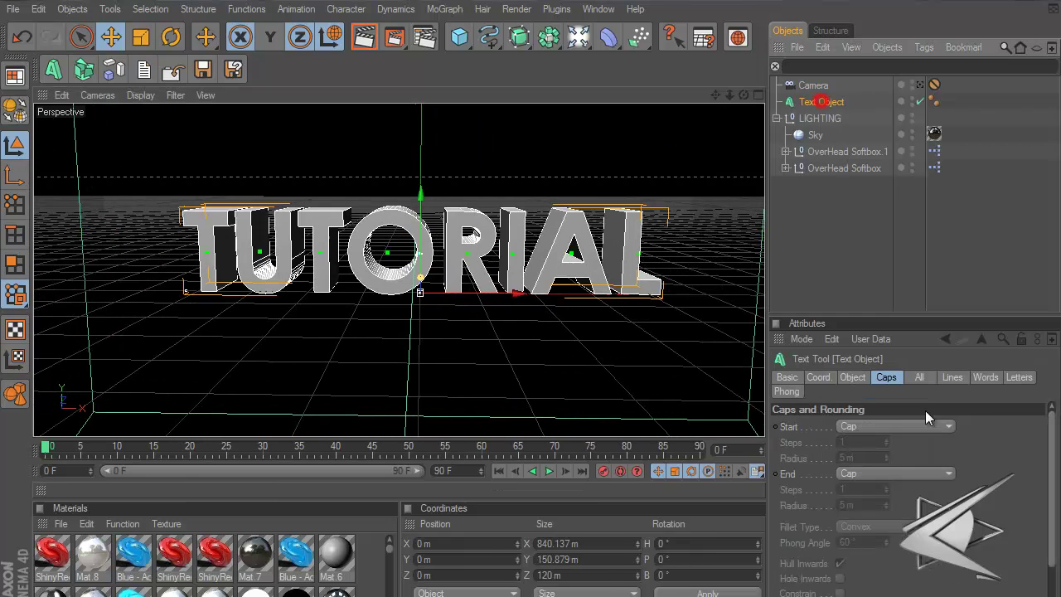
click(885, 426)
click(872, 486)
click(881, 473)
click(876, 542)
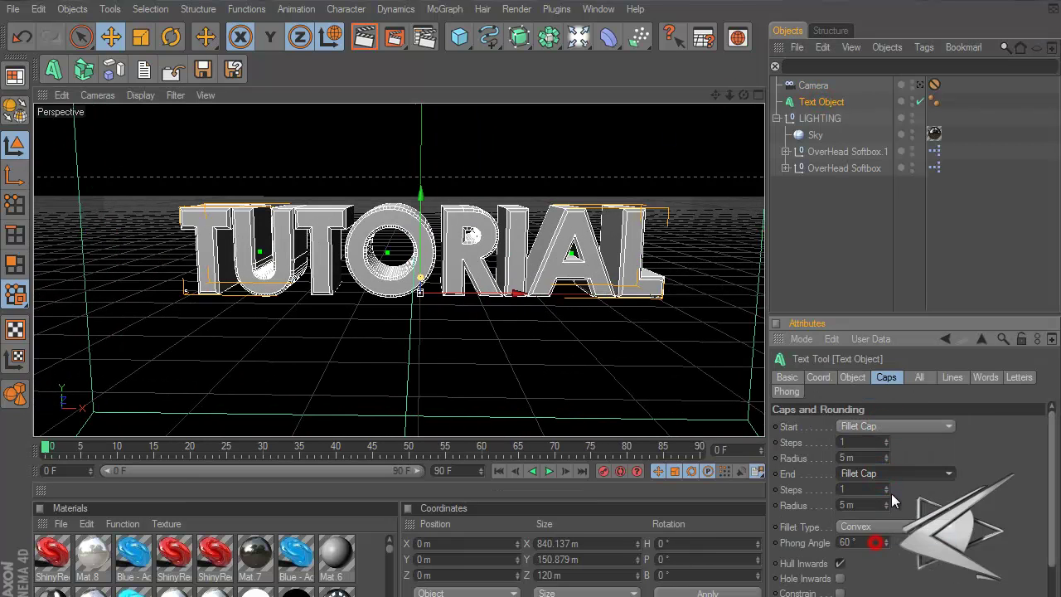
Set the radius of the text object's start and end fillet caps to 6 m
click(886, 454)
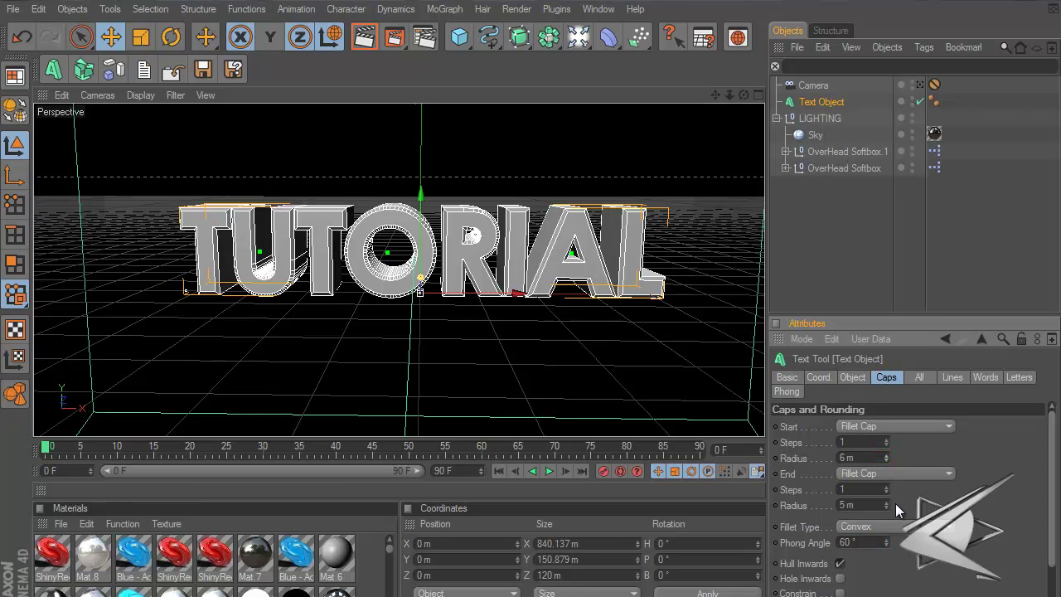
click(885, 502)
scroll(993, 555, down, 1)
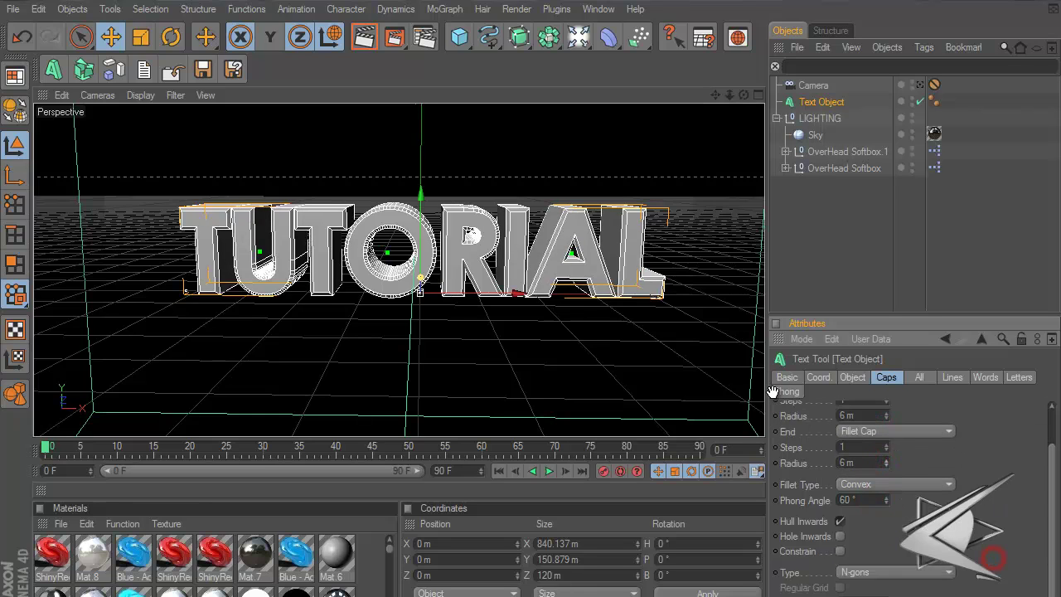
scroll(773, 390, up, 1)
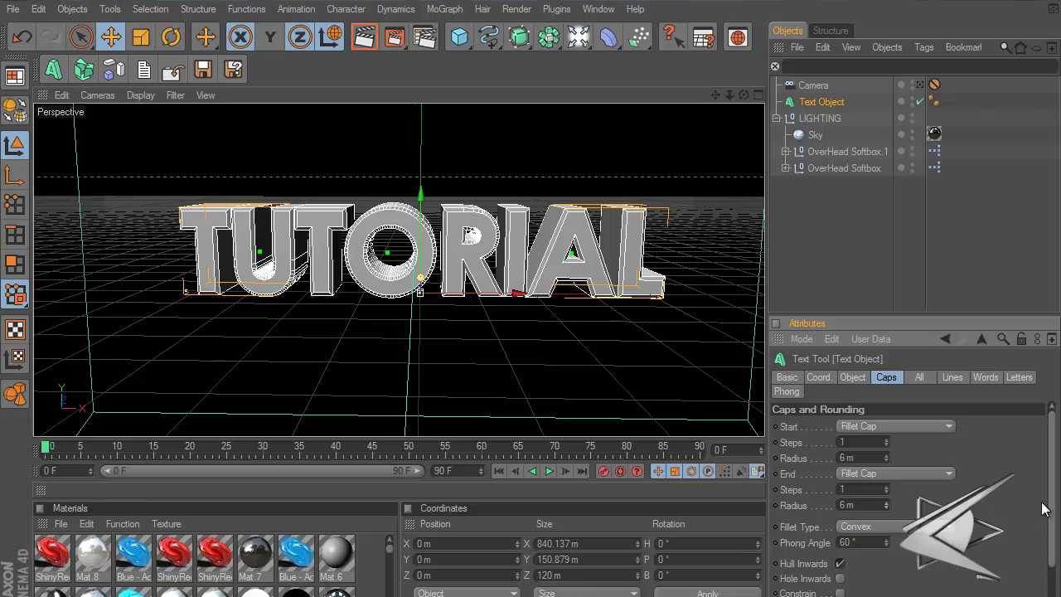
Review the text object's basic, object and caps properties and inspect the filleted letters from the front
click(795, 378)
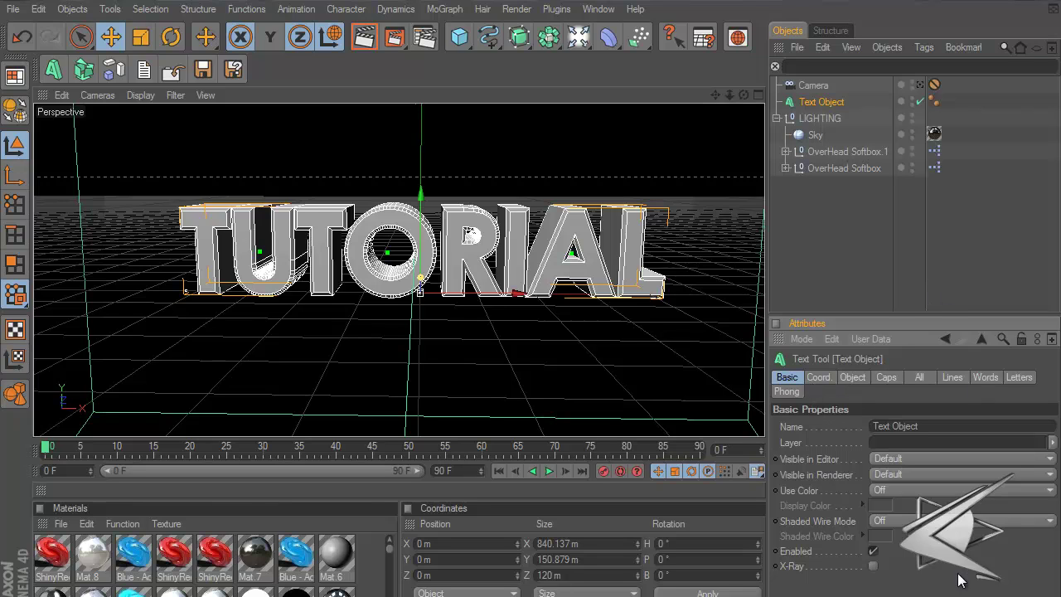
click(861, 377)
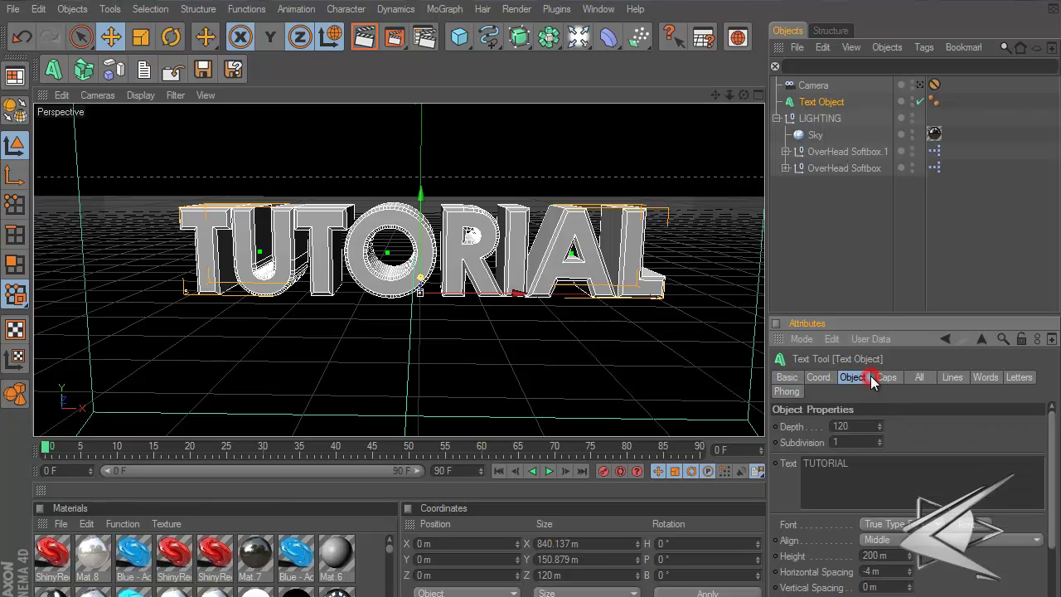
click(877, 380)
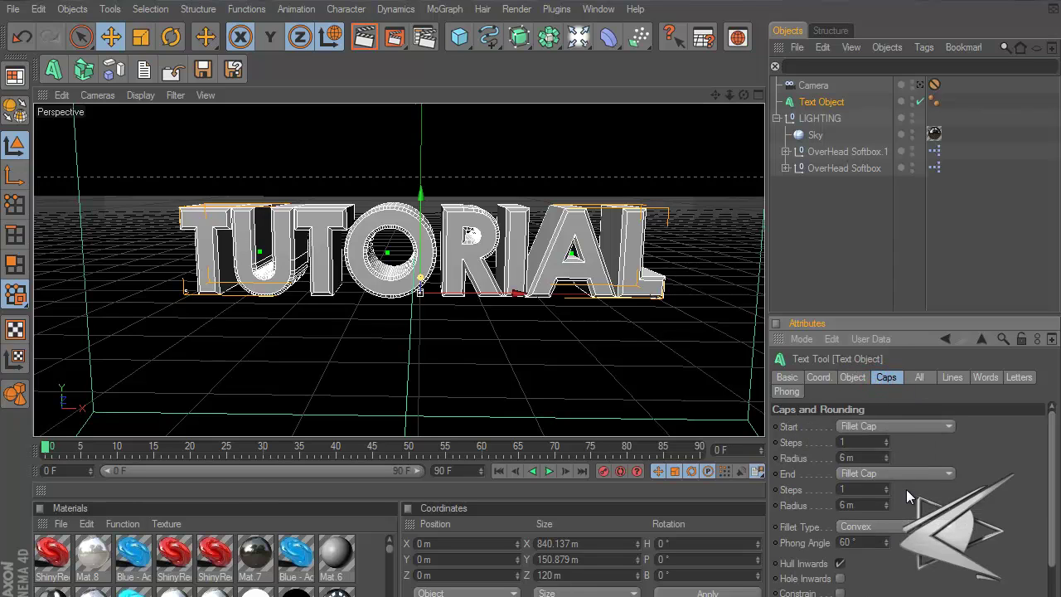
scroll(647, 272, down, 1)
scroll(646, 277, down, 3)
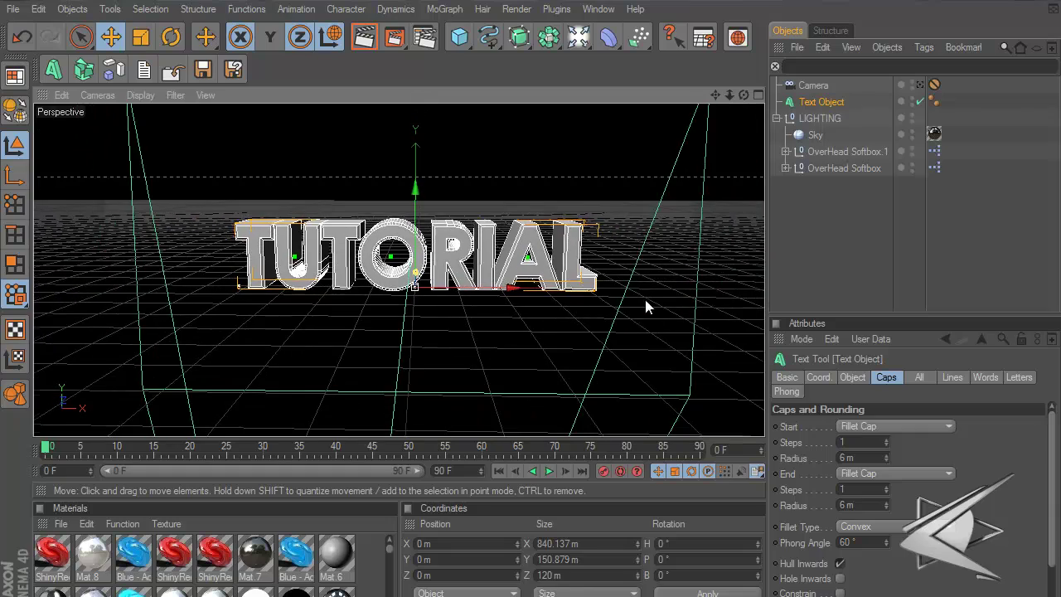
alt+drag(644, 324, 541, 300)
scroll(663, 331, up, 4)
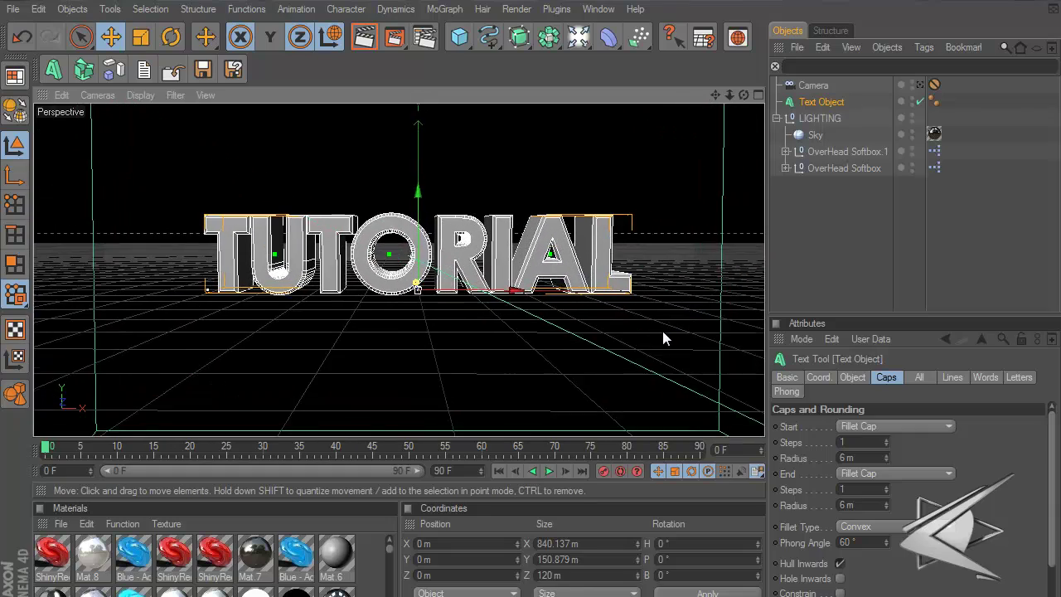
drag(718, 93, 524, 301)
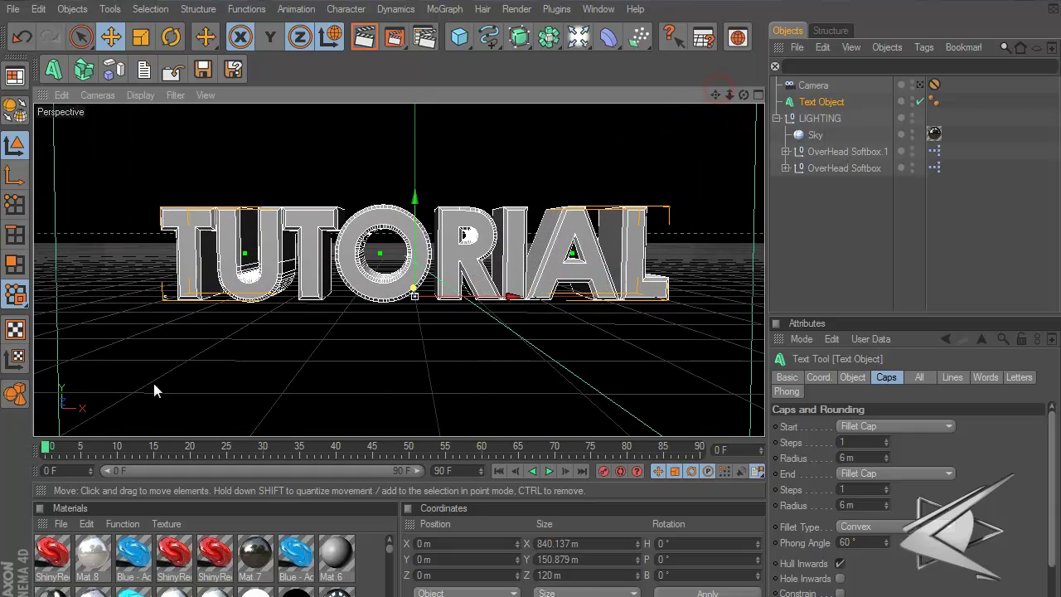
Apply the glossy green AcrezHD material to the text object
scroll(148, 581, down, 5)
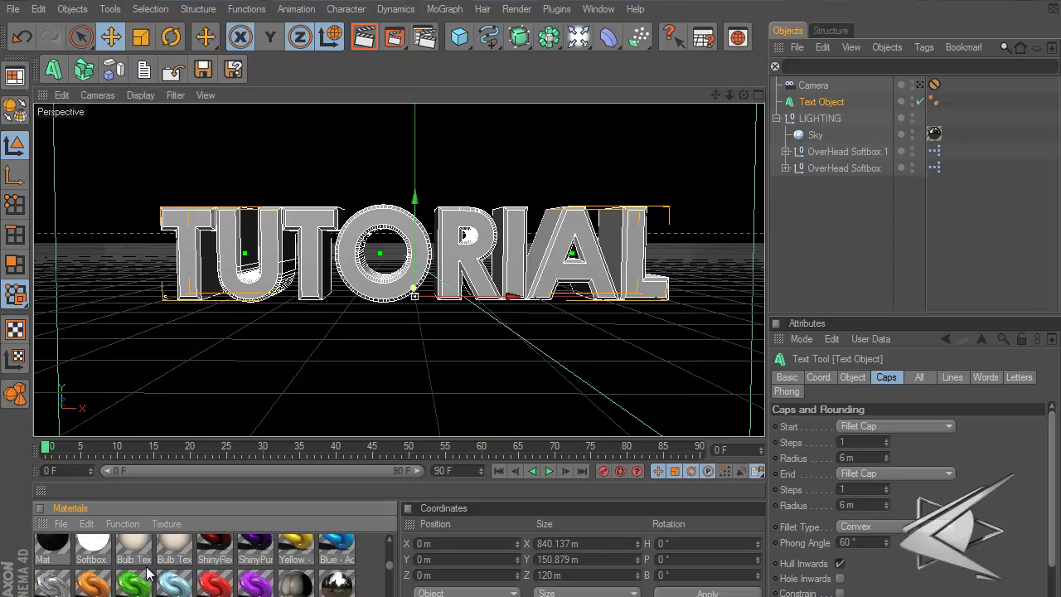
scroll(147, 566, up, 1)
click(139, 571)
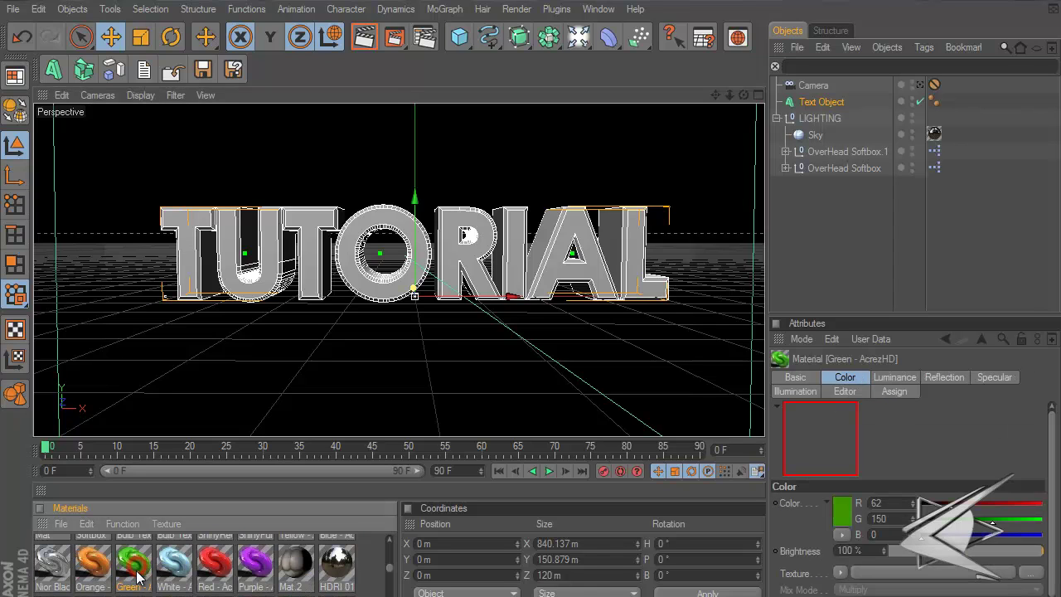
drag(127, 562, 821, 101)
click(814, 235)
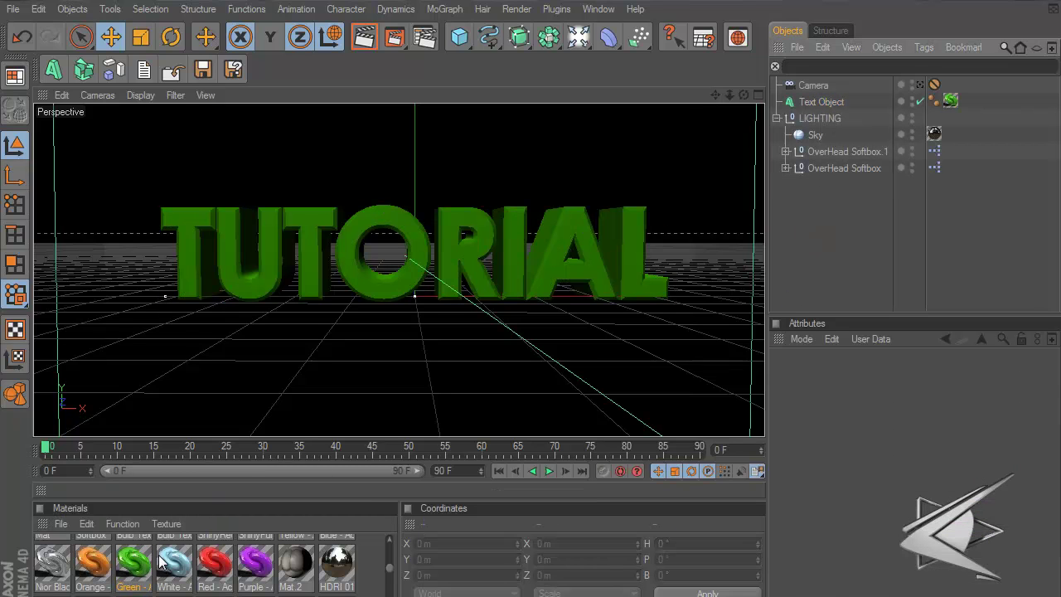
scroll(161, 563, up, 2)
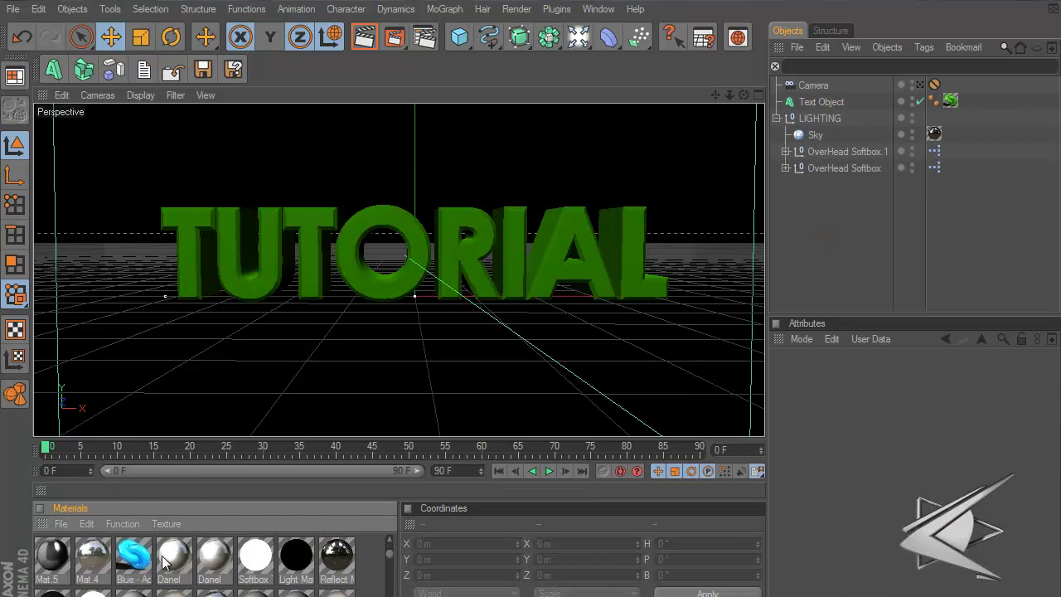
Apply the silver Danel material to the text object and restrict its texture tag to the R1 selection
scroll(163, 563, up, 2)
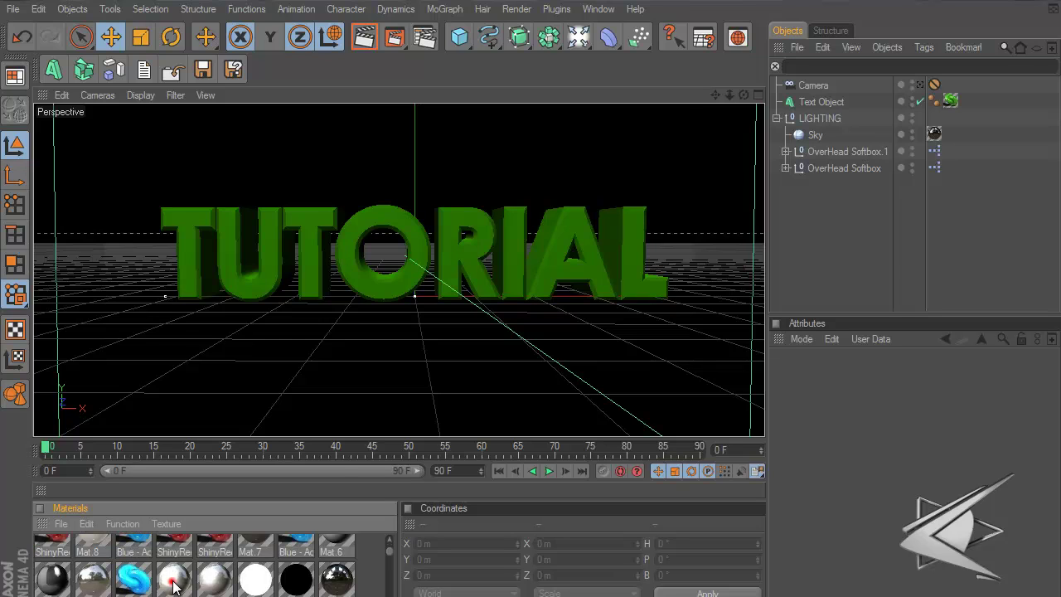
drag(174, 587, 829, 103)
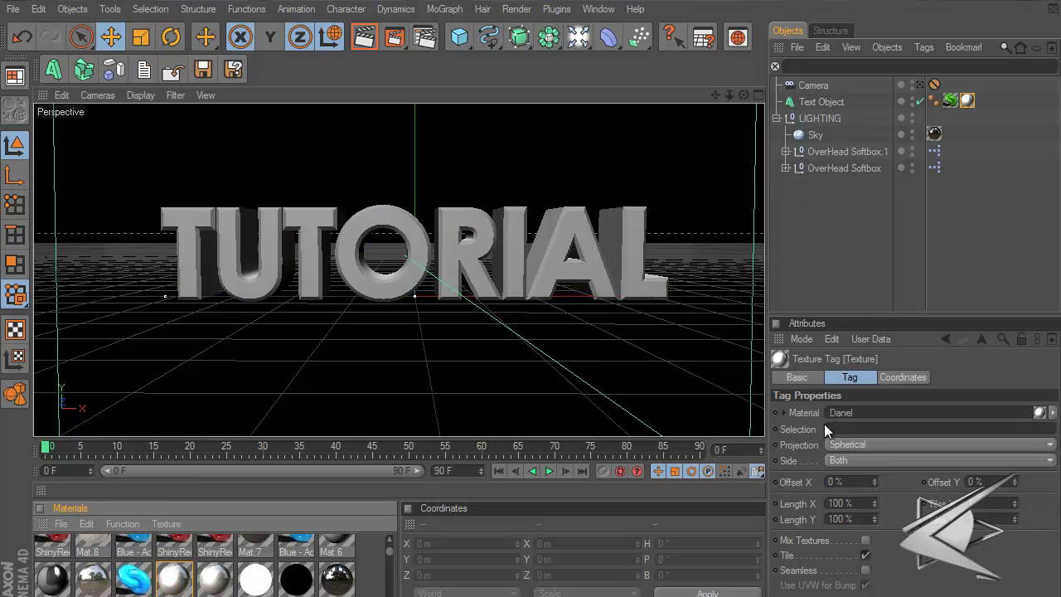
click(829, 429)
text(R1)
click(852, 268)
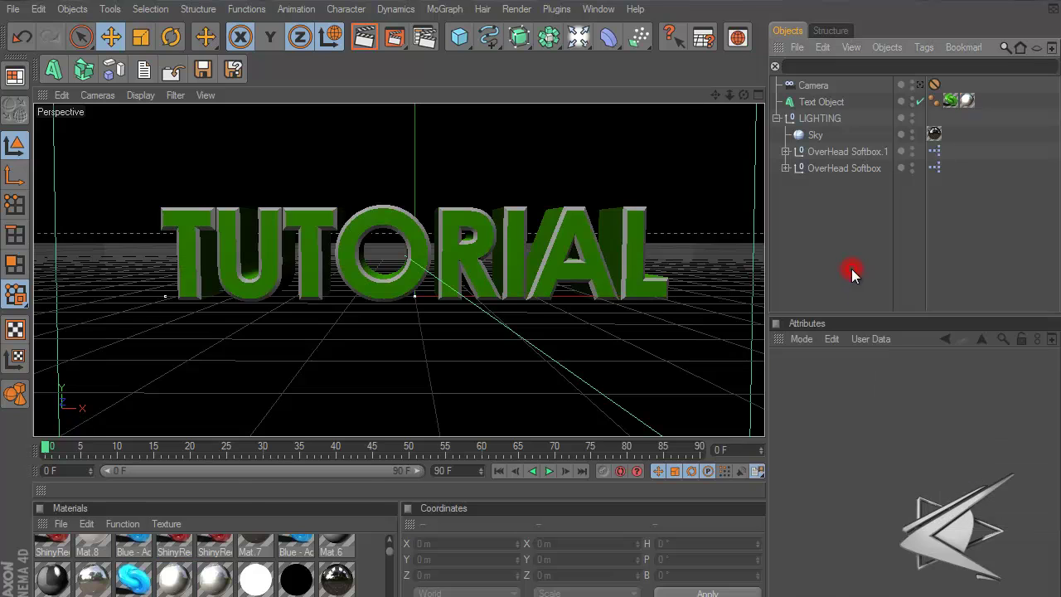
Examine the text object's green AcrezHD and Danel texture tags, including the Danel tag's selection setting
click(470, 319)
mouse_move(534, 300)
alt+mouse_down()
mouse_move(539, 287)
mouse_move(526, 299)
alt+mouse_up()
click(421, 233)
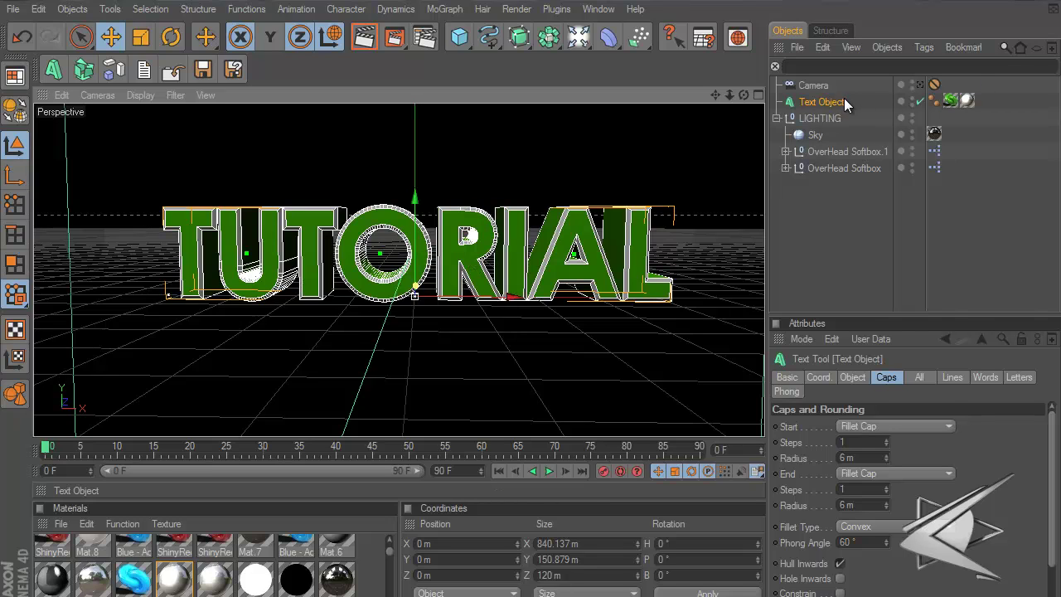
click(950, 100)
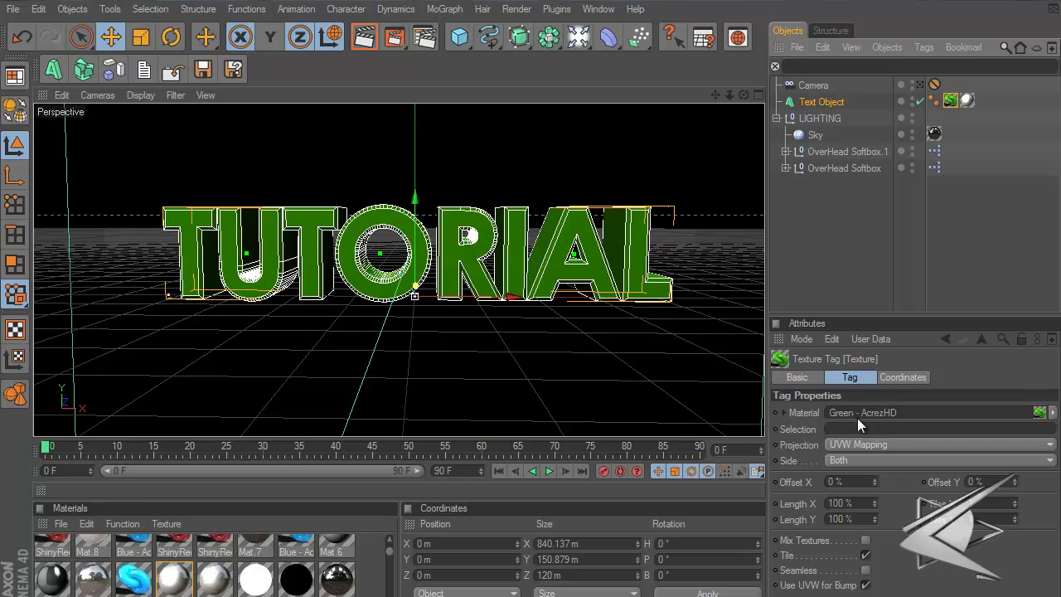
click(901, 278)
click(950, 99)
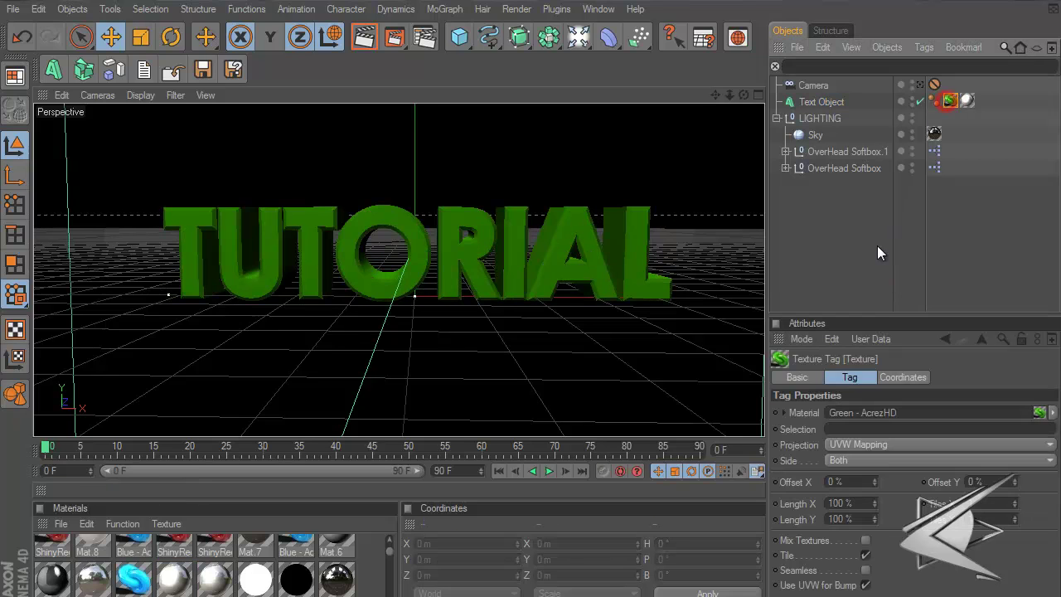
click(877, 246)
click(950, 100)
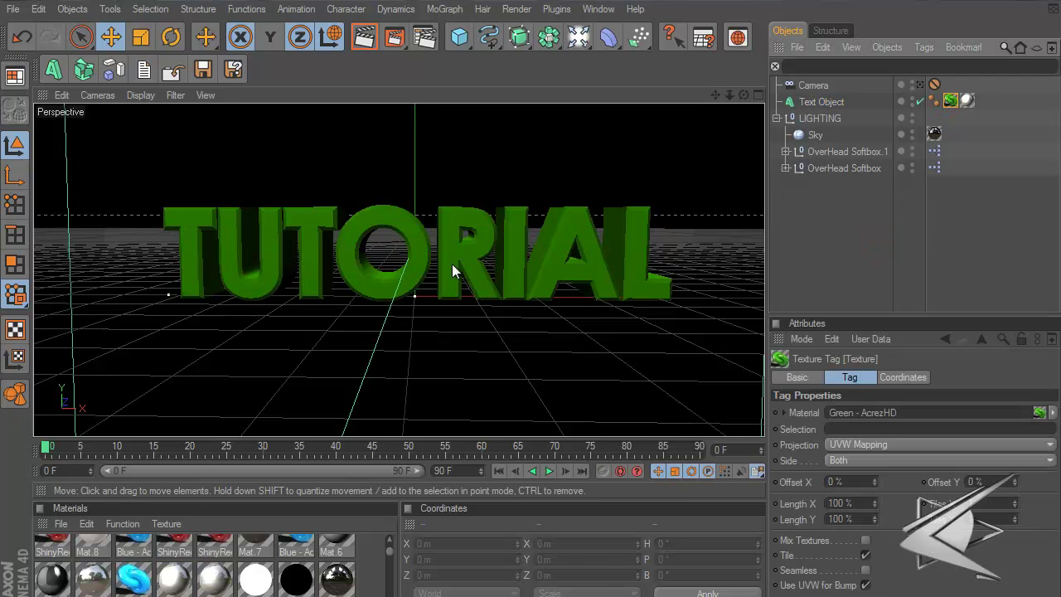
click(951, 100)
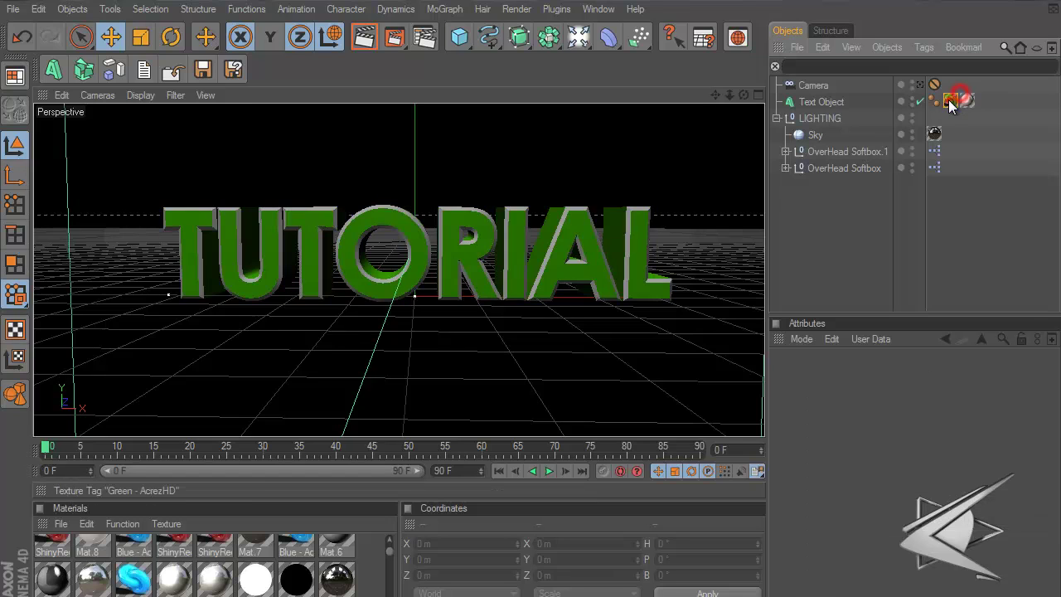
ctrl+click(967, 100)
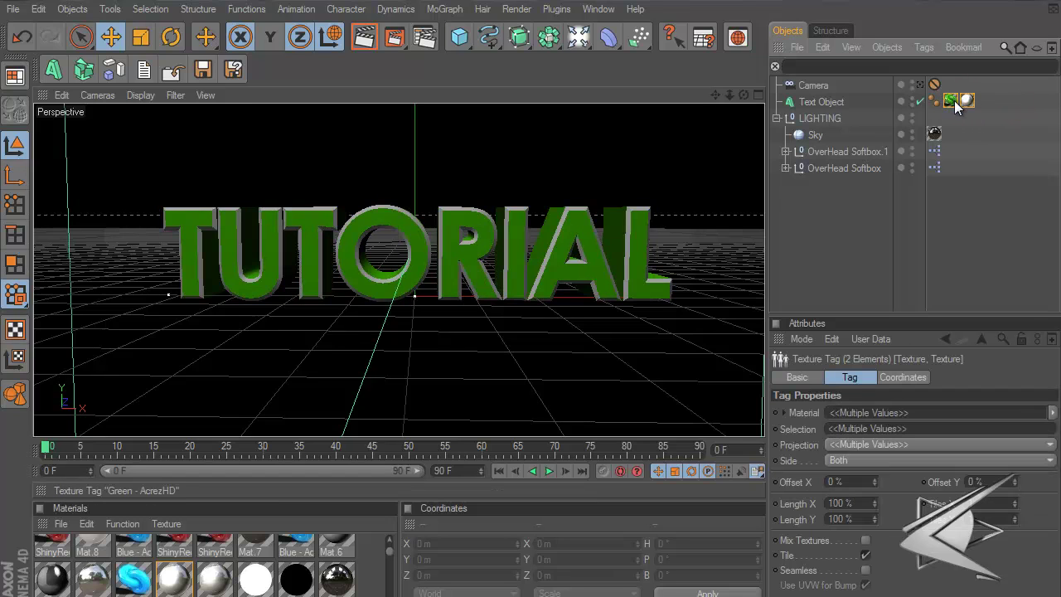
click(986, 118)
click(966, 100)
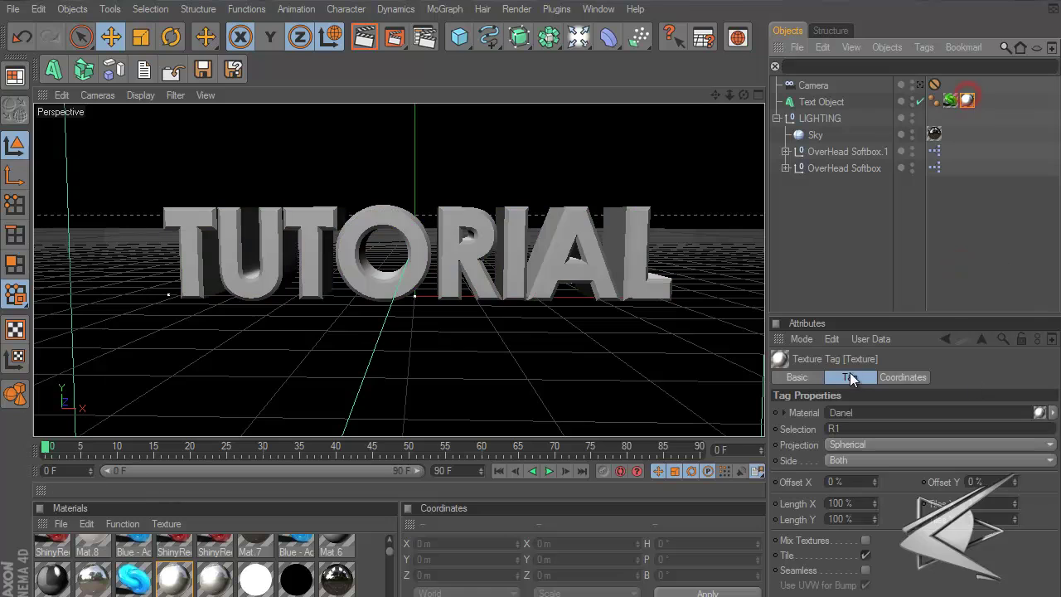
click(861, 427)
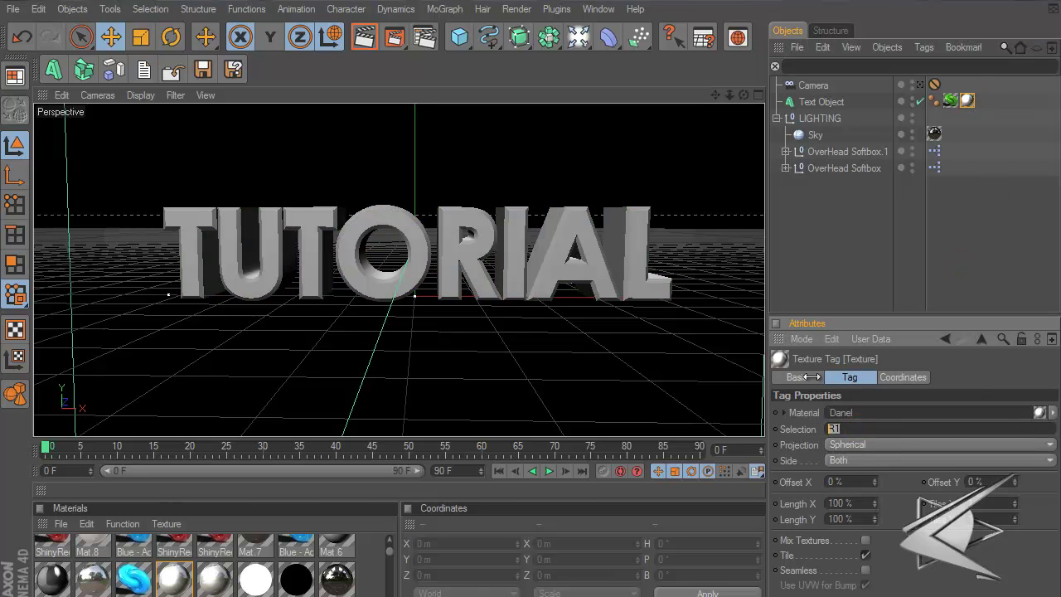
click(914, 205)
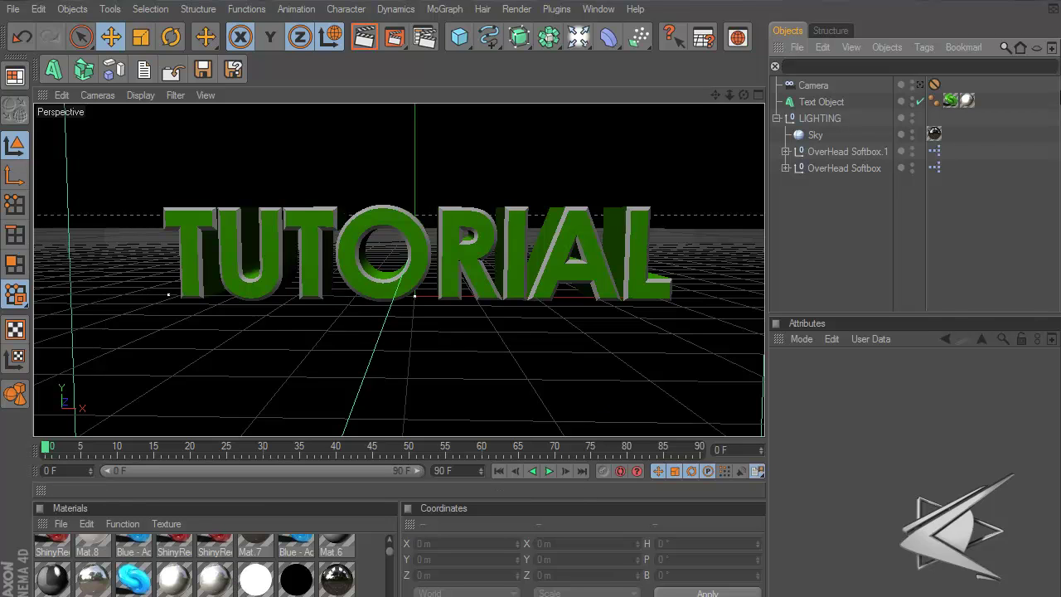
Try restricting the Danel texture to the C1 selection, and try it with the selection restriction cleared
click(967, 100)
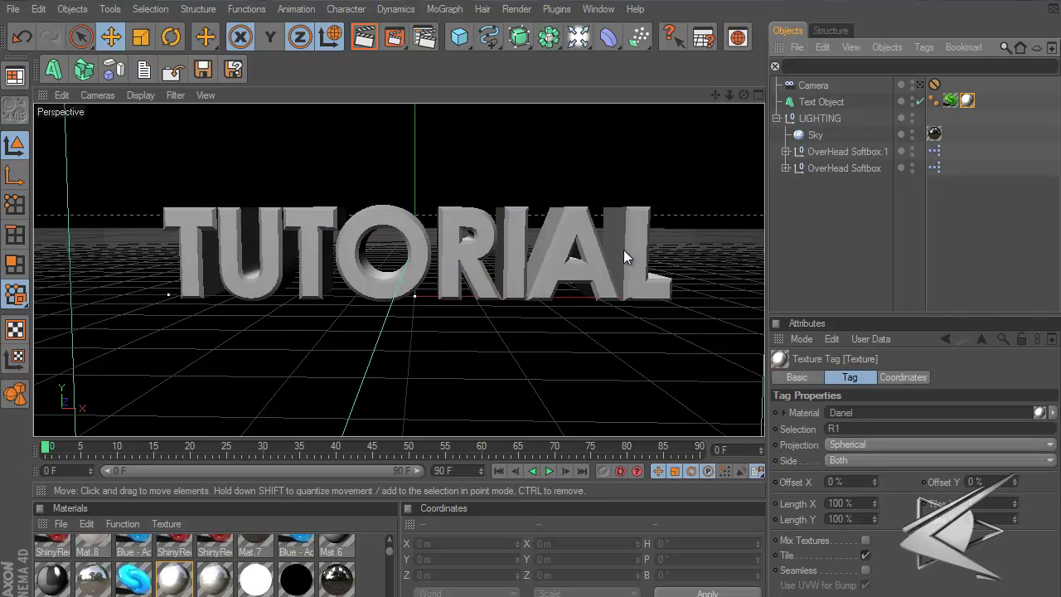
click(868, 427)
click(837, 287)
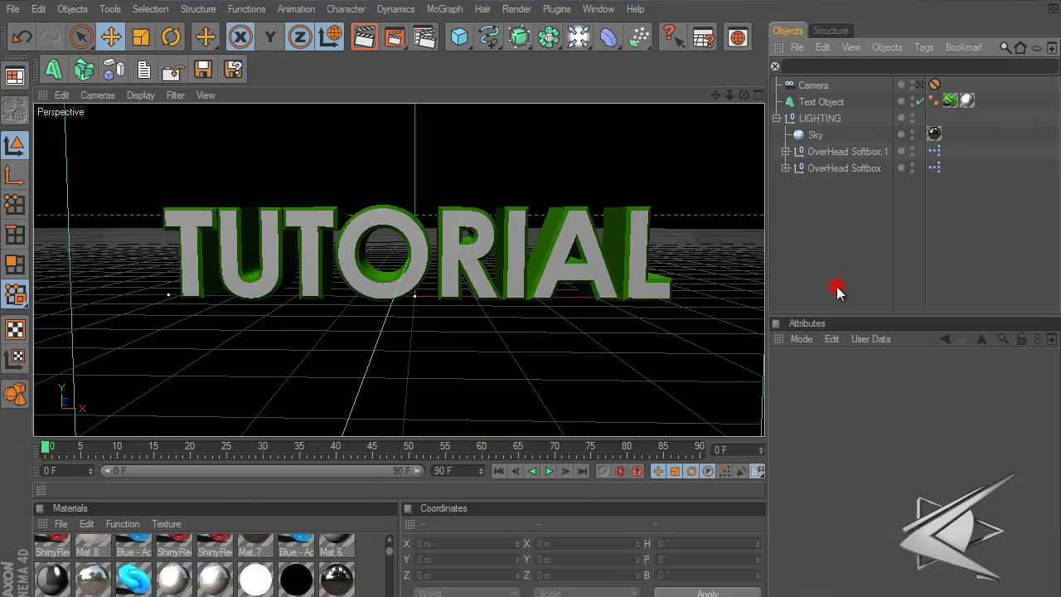
click(967, 100)
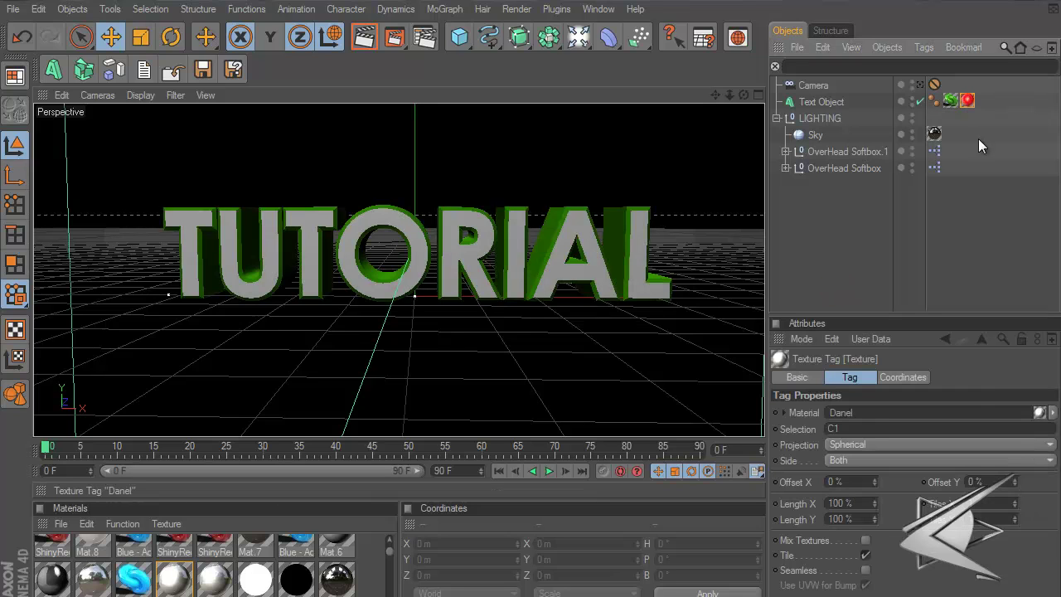
click(879, 429)
click(883, 254)
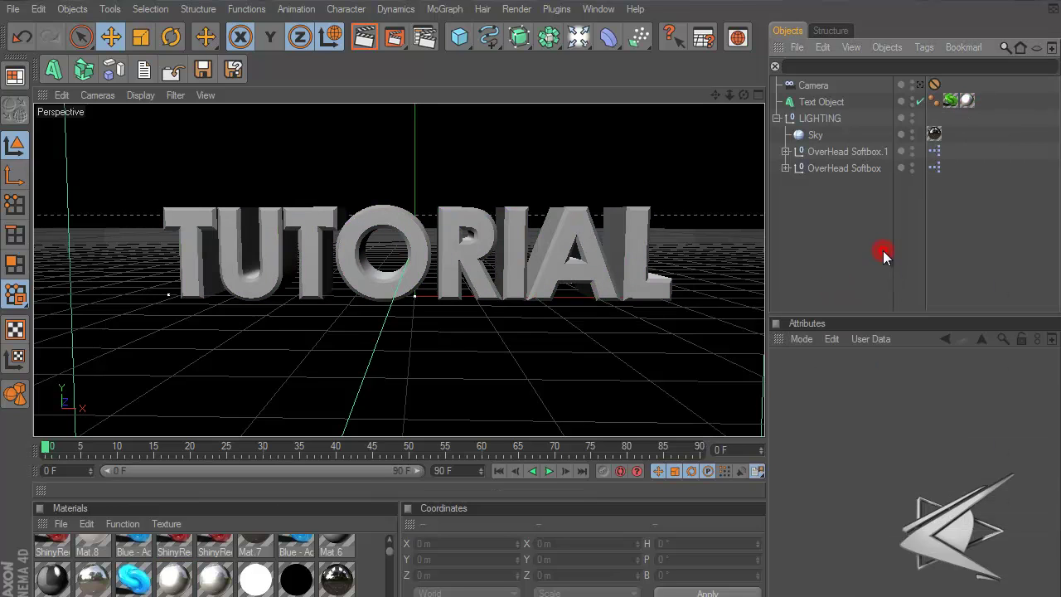
Restore the R1 selection restriction on the text object's Danel texture tag
click(929, 208)
click(967, 102)
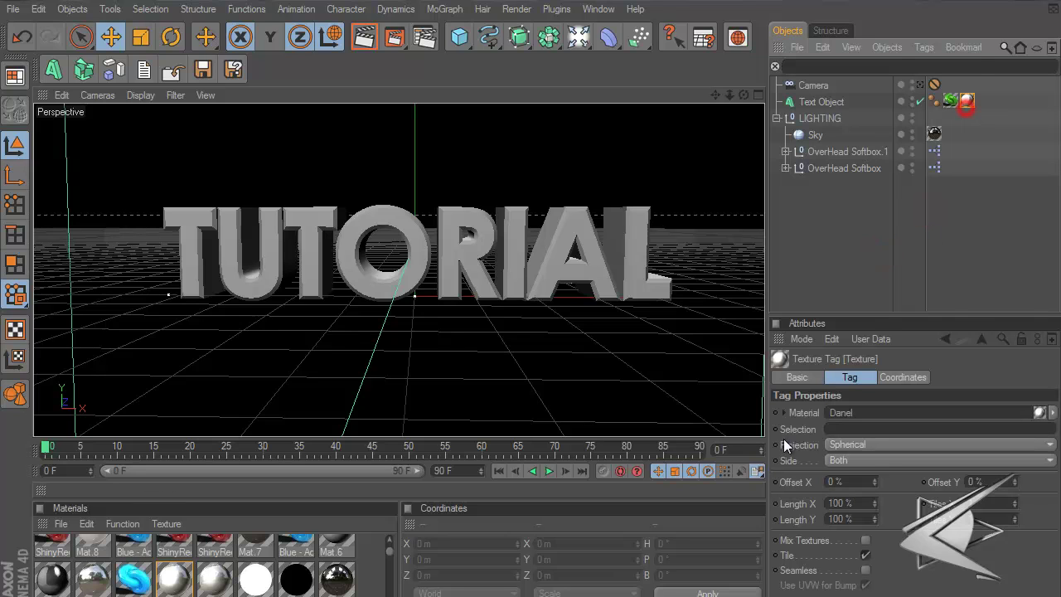
click(833, 430)
click(849, 307)
Duplicate the TUTORIAL text object and reduce the copy's depth to 71
click(836, 102)
key(ctrl+c)
key(ctrl+v)
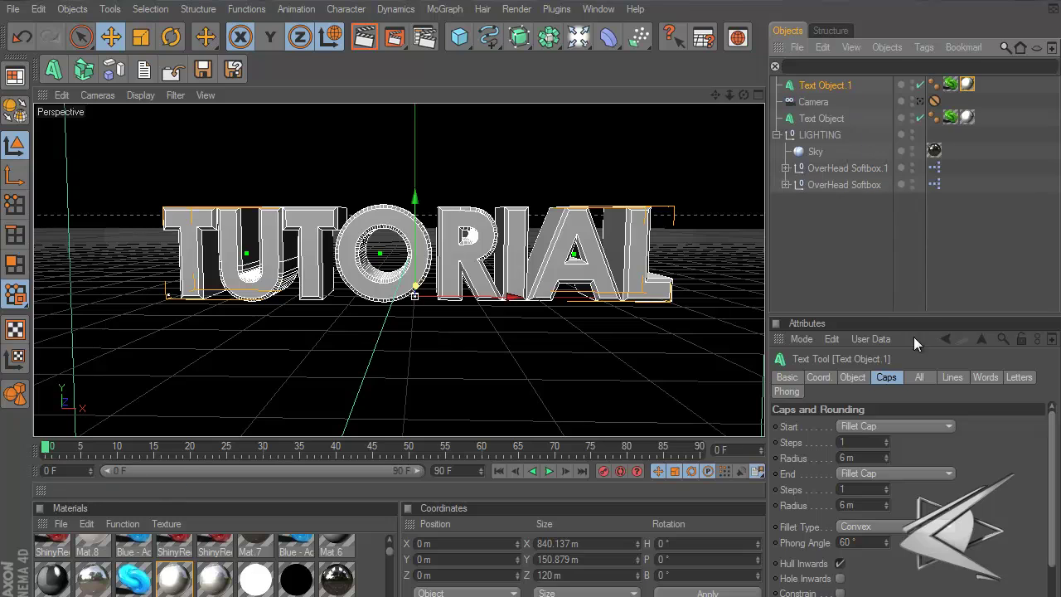
click(852, 377)
drag(876, 432, 887, 445)
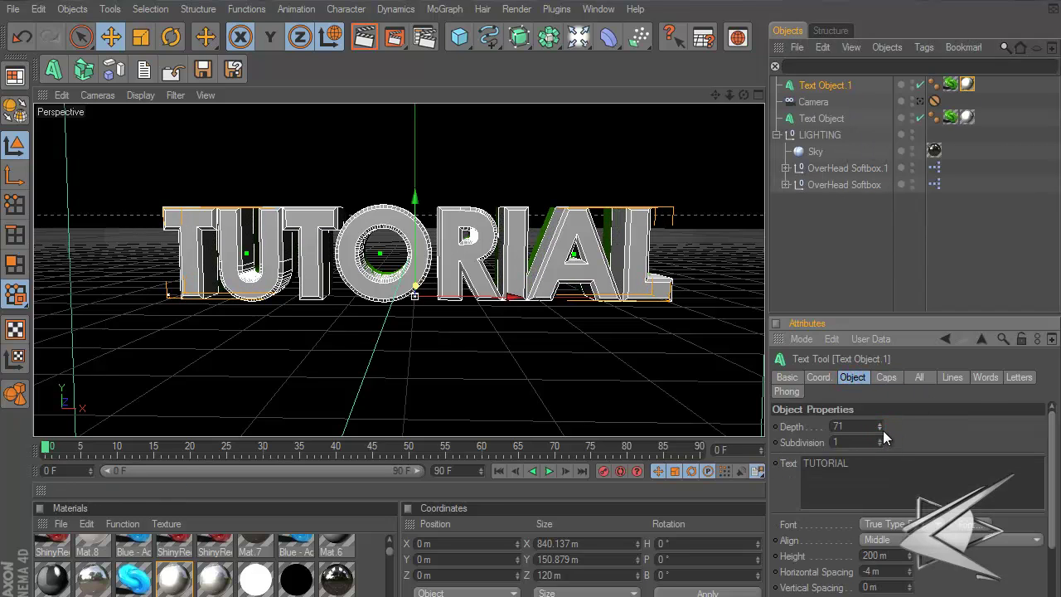
Set the copied text's start fillet cap radius to 8 m and increase its end cap radius
click(887, 378)
click(887, 428)
click(899, 493)
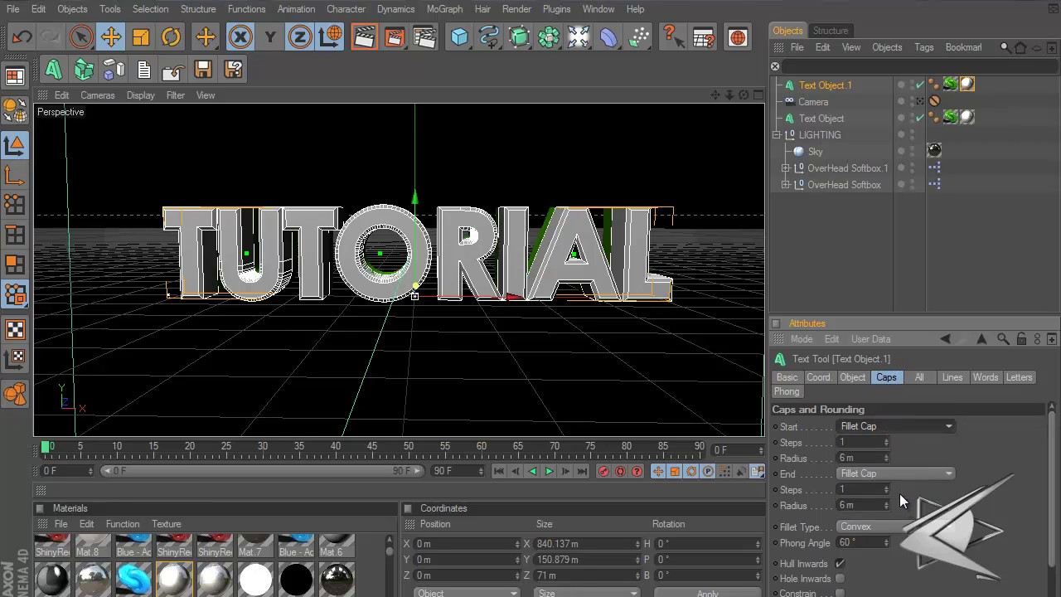
drag(889, 459, 889, 457)
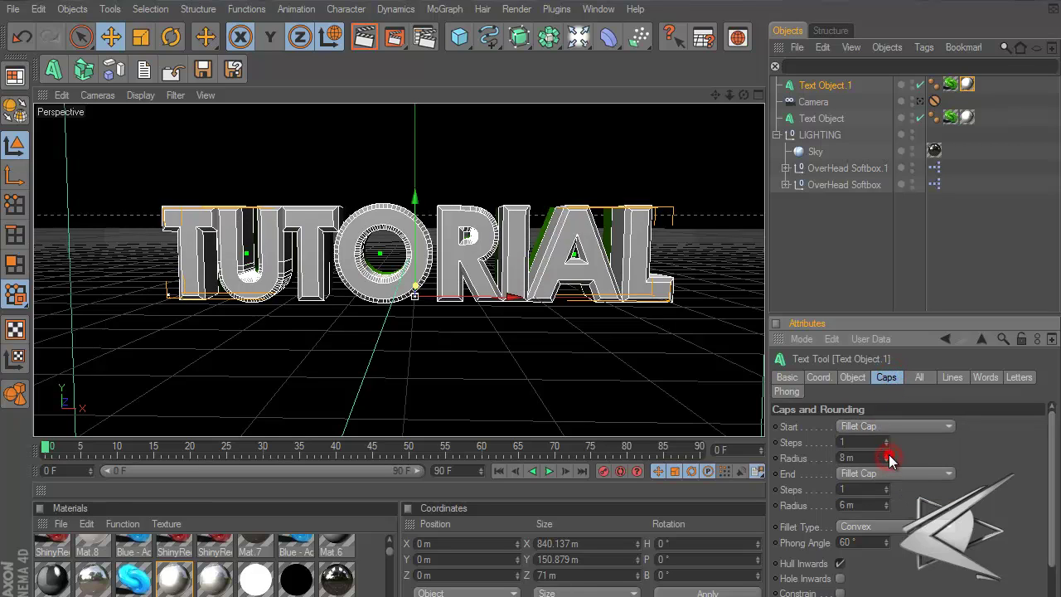
drag(888, 502, 888, 500)
Increase the copied text's depth to 77
click(854, 377)
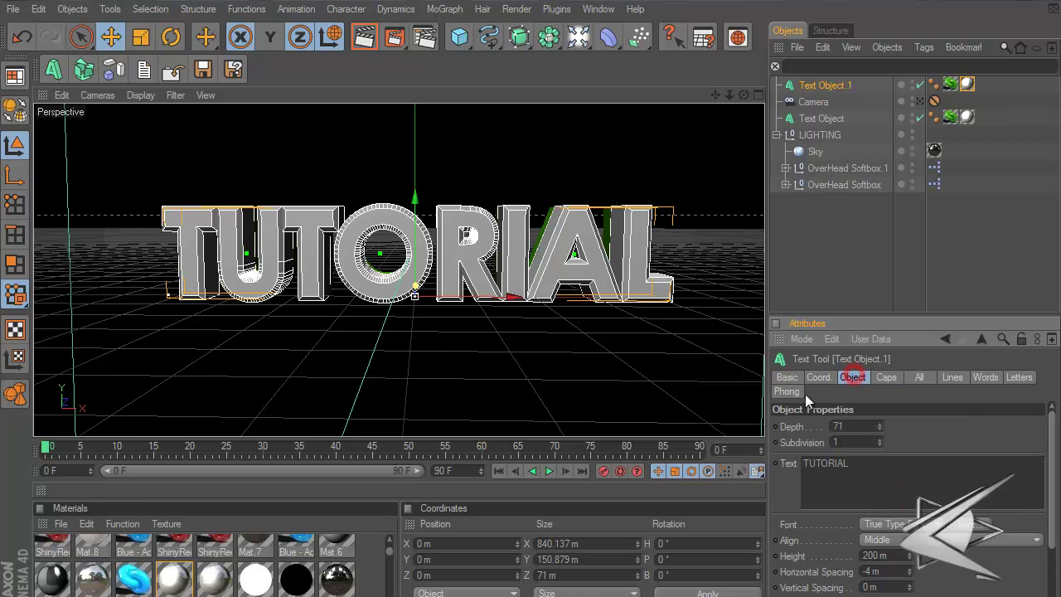
click(885, 377)
click(844, 378)
drag(879, 428, 878, 426)
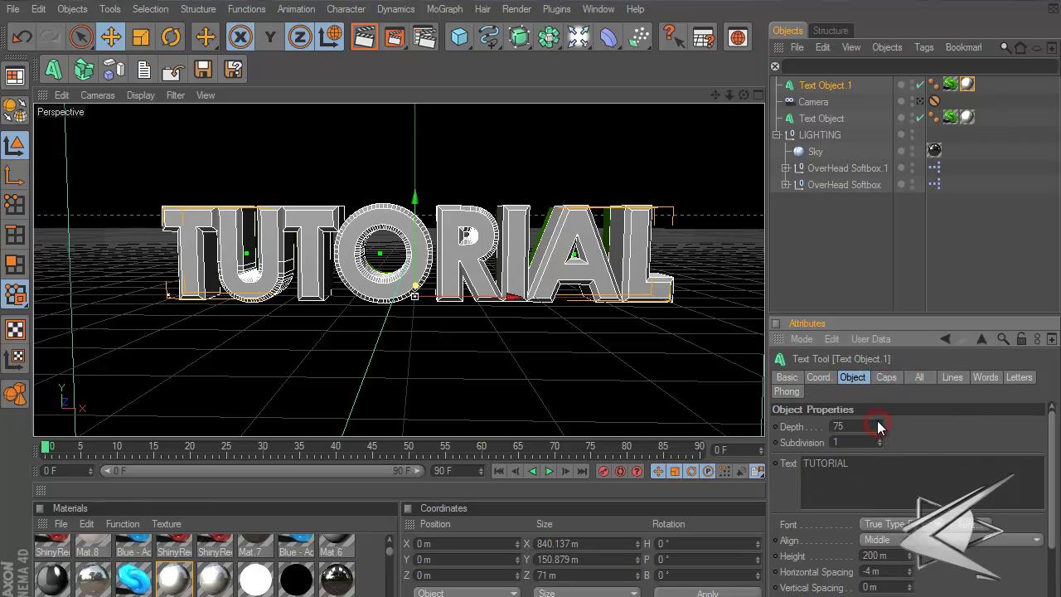
Move the copied text backward along the Z axis to about 22.4 m, behind the original letters' front faces
click(757, 95)
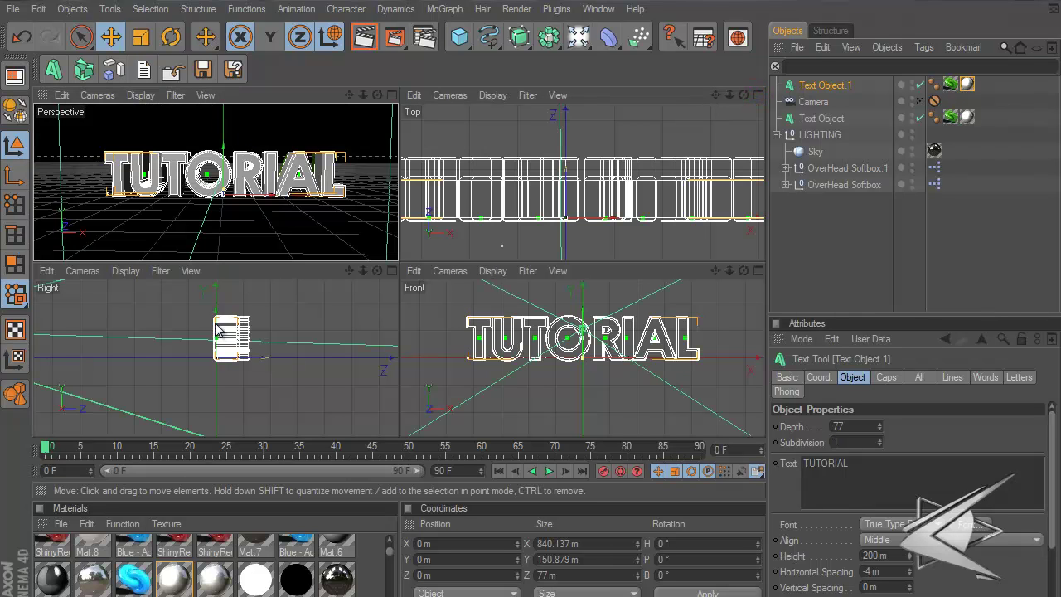
click(647, 184)
scroll(637, 174, down, 5)
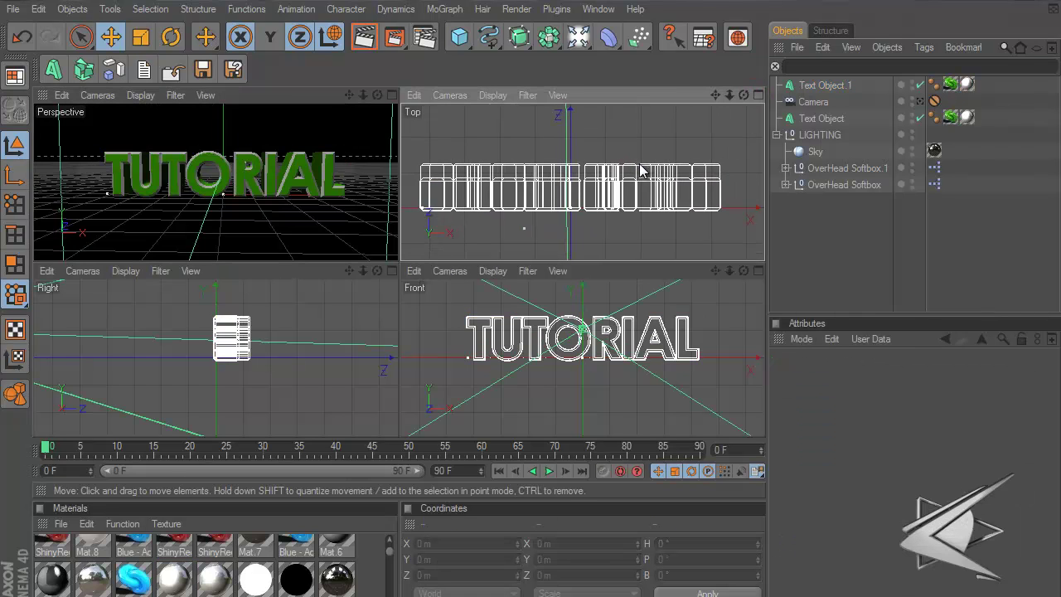
click(825, 85)
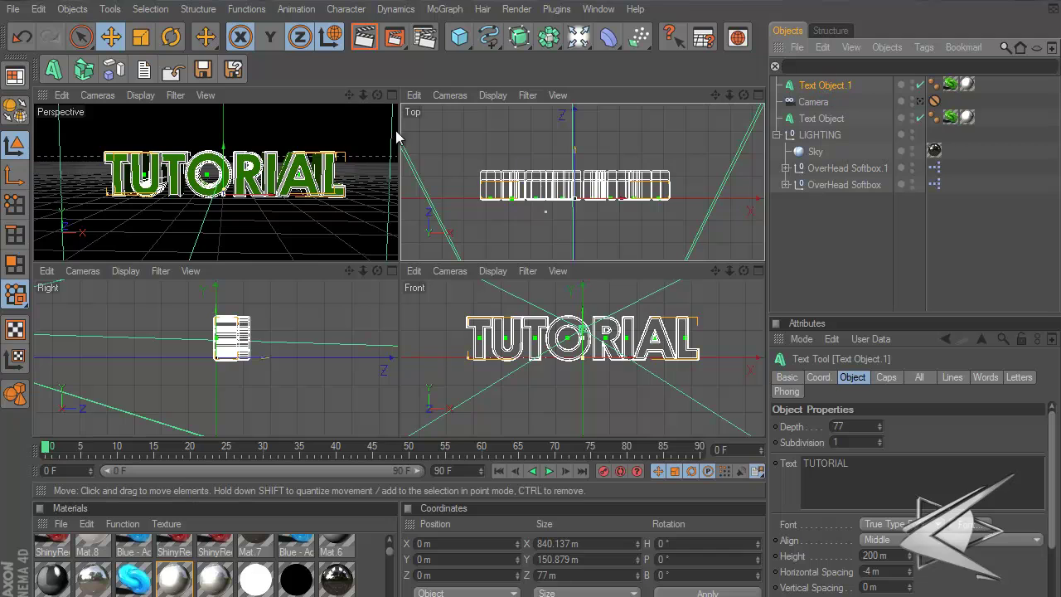
drag(577, 168, 577, 162)
click(392, 95)
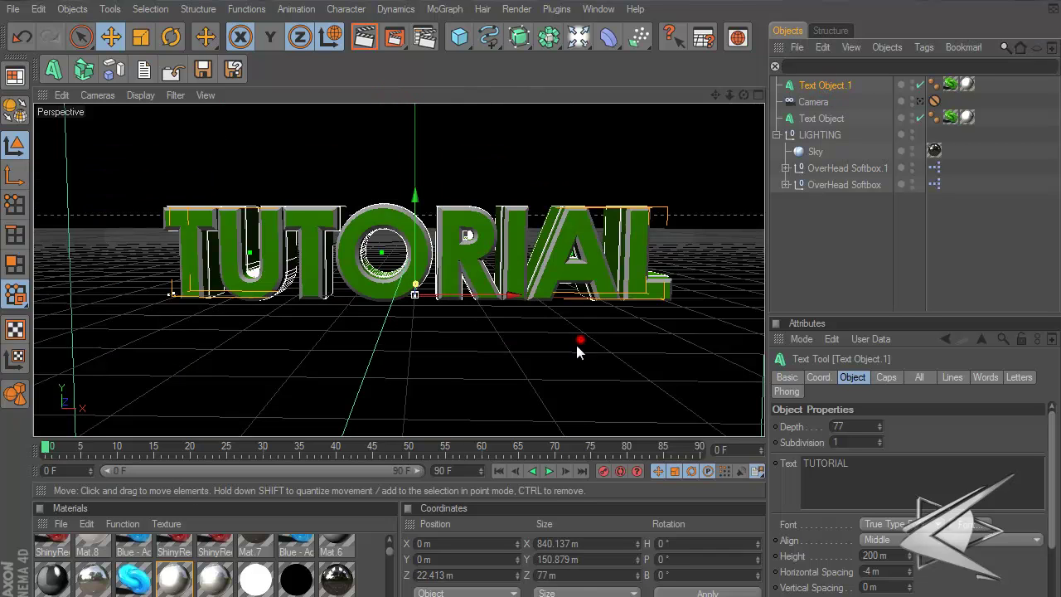
alt+drag(578, 347, 533, 299)
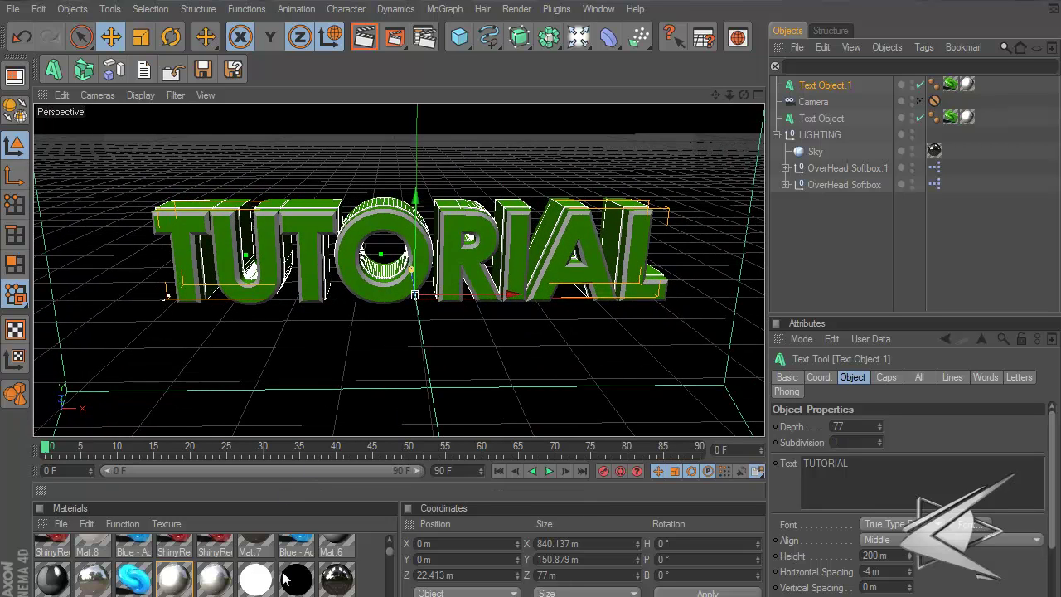
Apply the dark Mat.7 material to the copied text object
scroll(284, 578, up, 1)
drag(273, 572, 839, 87)
click(902, 252)
alt+drag(569, 304, 536, 346)
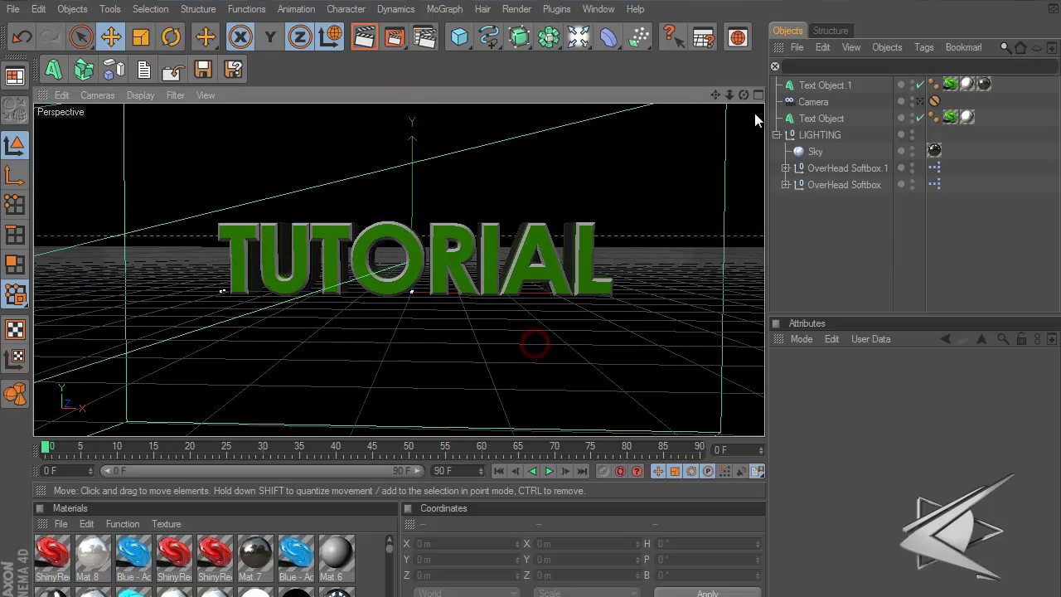
Change the font of both text objects to Bebas Neue
click(821, 118)
ctrl+click(822, 86)
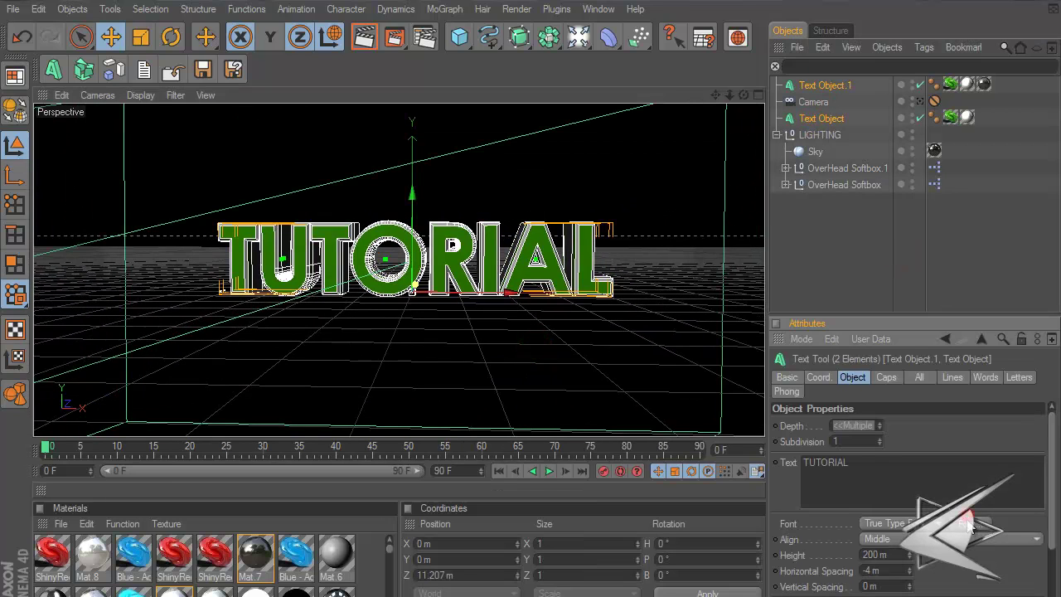
click(885, 524)
text(beb)
click(80, 157)
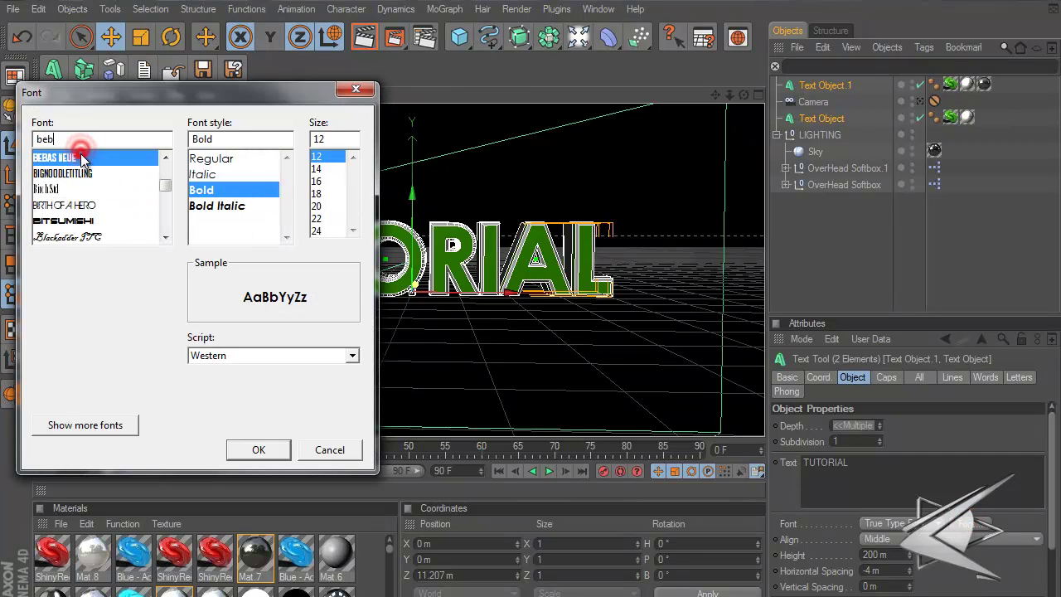
click(272, 448)
Set the horizontal spacing of both text objects to -2 m and render a preview of the active view
alt+drag(490, 351, 535, 292)
scroll(490, 351, up, 3)
drag(905, 571, 910, 569)
click(365, 39)
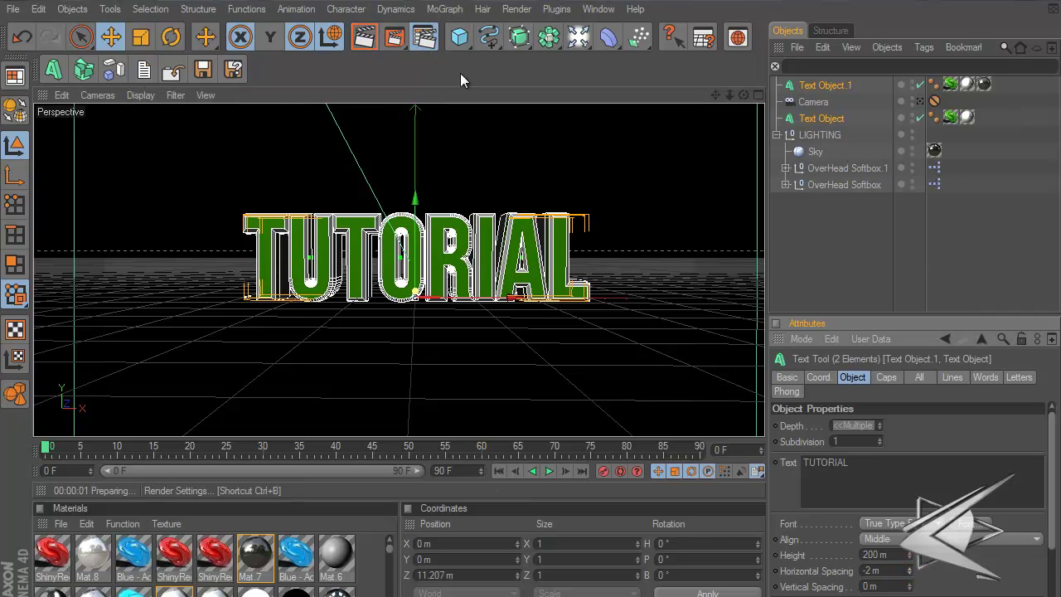
Set the render anti-aliasing to Geometry and render the active view again
click(428, 41)
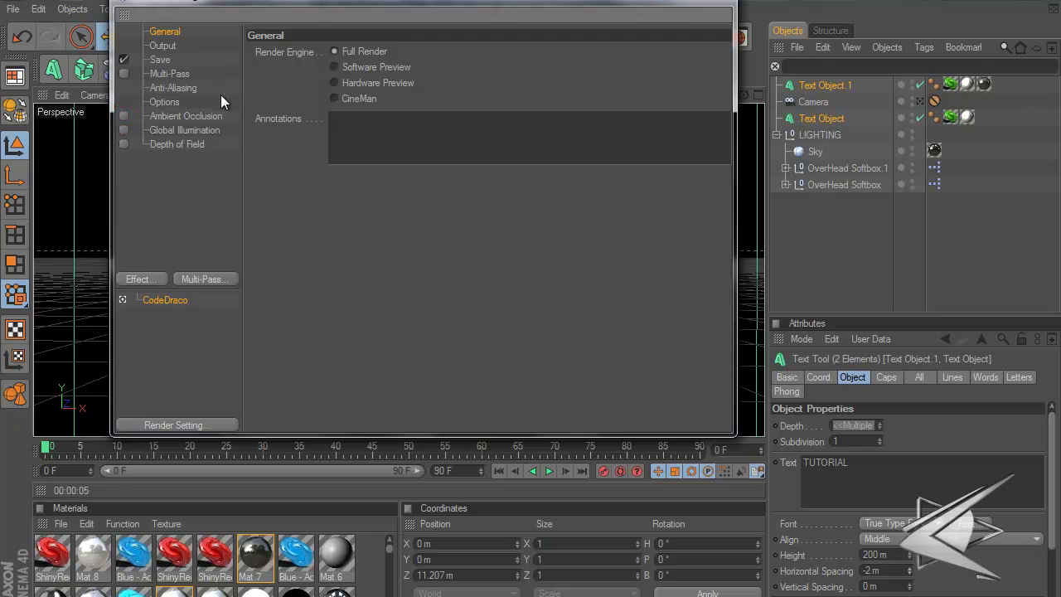
click(193, 88)
click(424, 52)
click(419, 80)
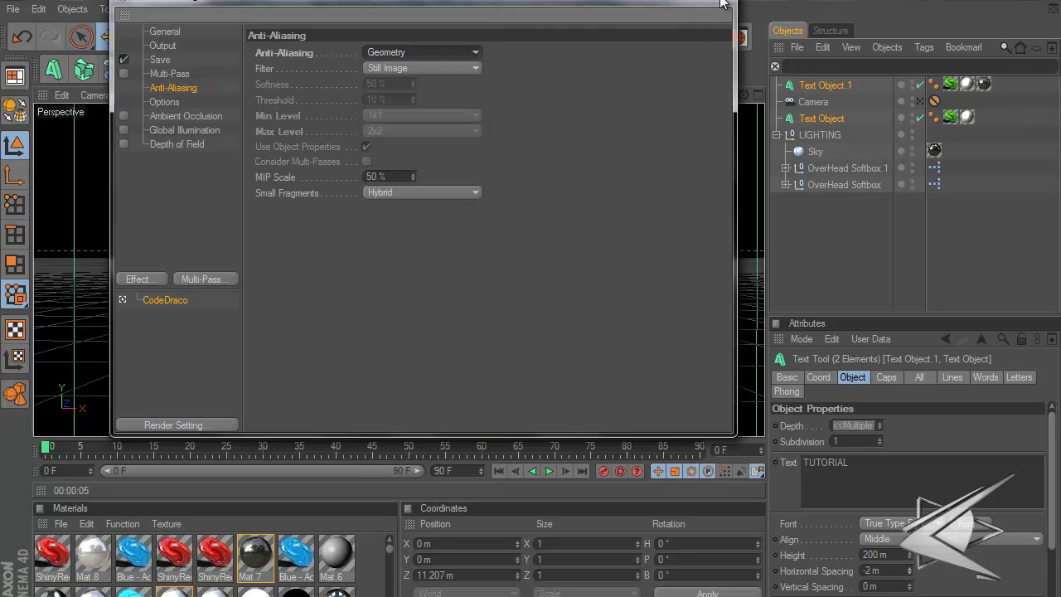
click(727, 6)
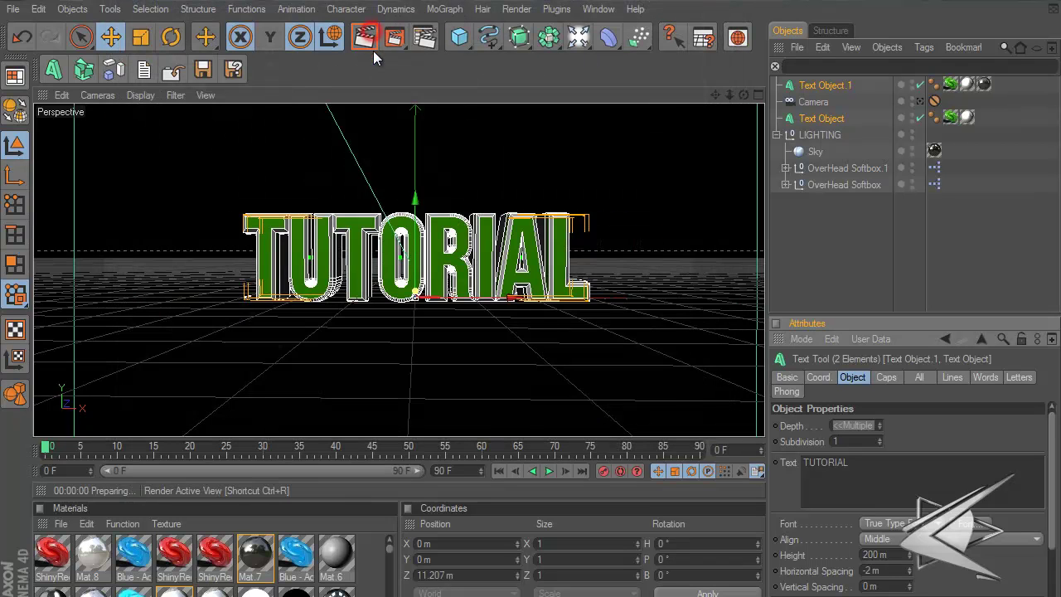
click(372, 48)
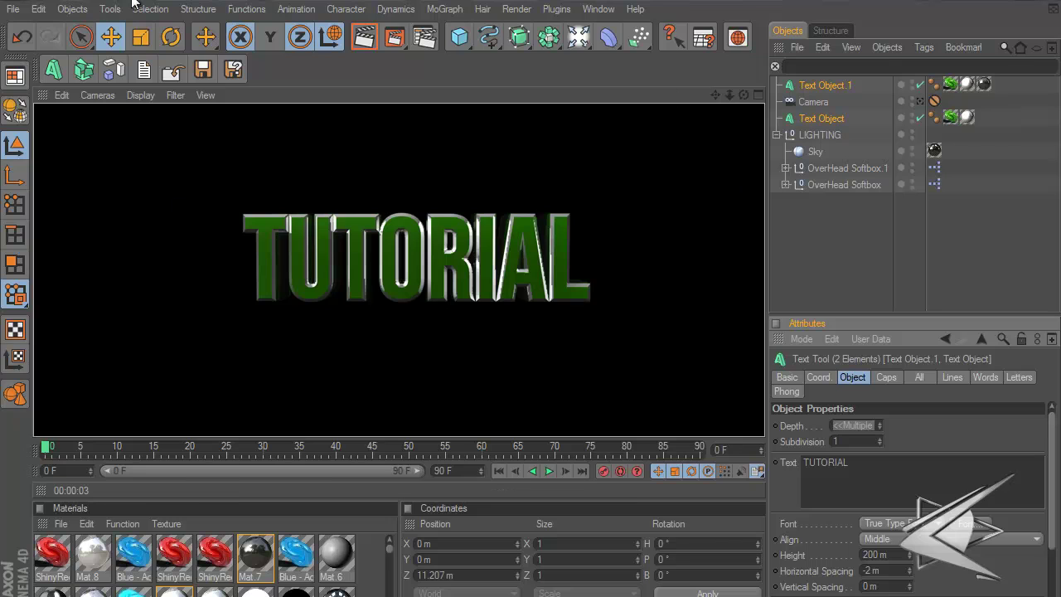
Switch the perspective view to look through the scene camera
click(140, 95)
click(97, 95)
mouse_move(143, 116)
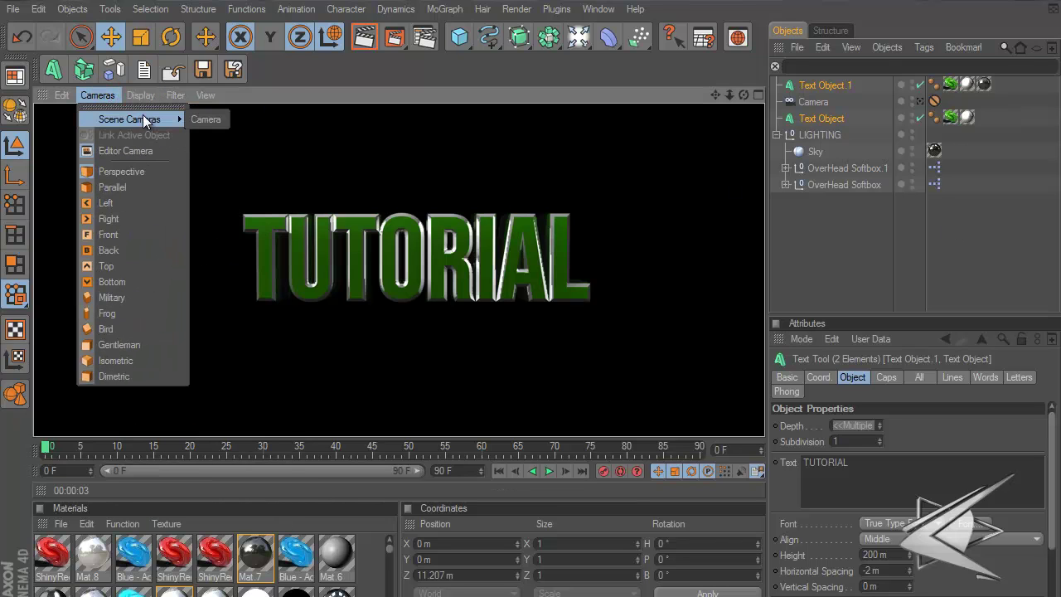
click(223, 125)
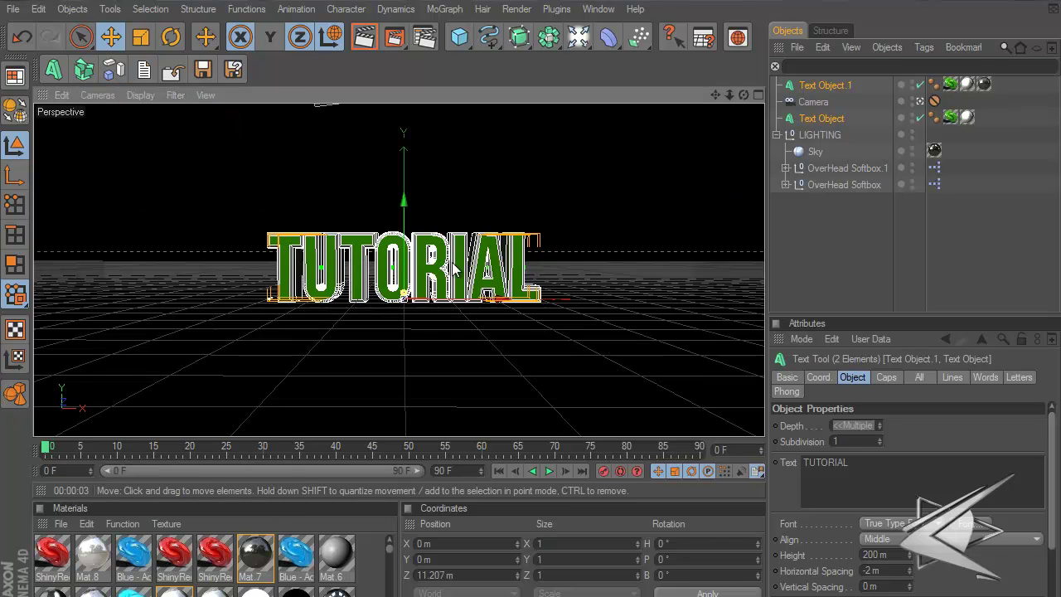
Start rendering the camera view in the Picture Viewer, and close the viewer by stopping the render
click(394, 38)
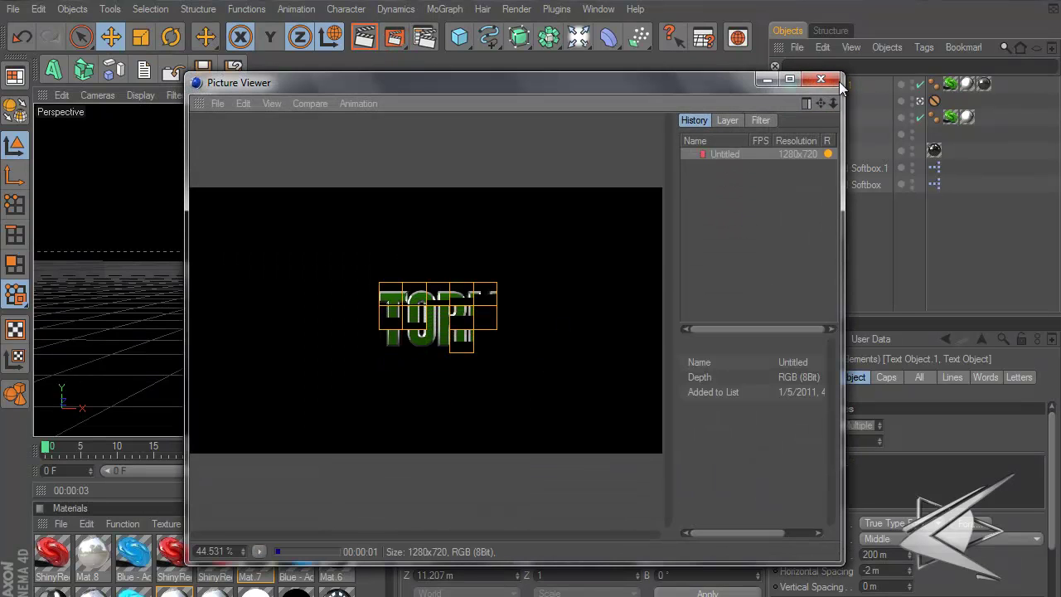
click(824, 69)
click(821, 79)
click(569, 362)
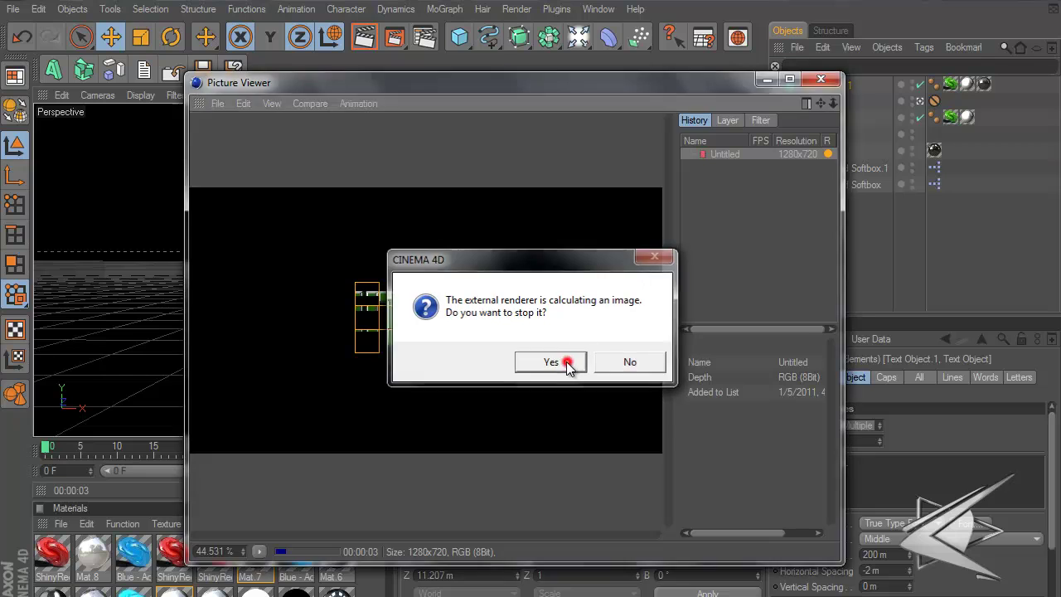